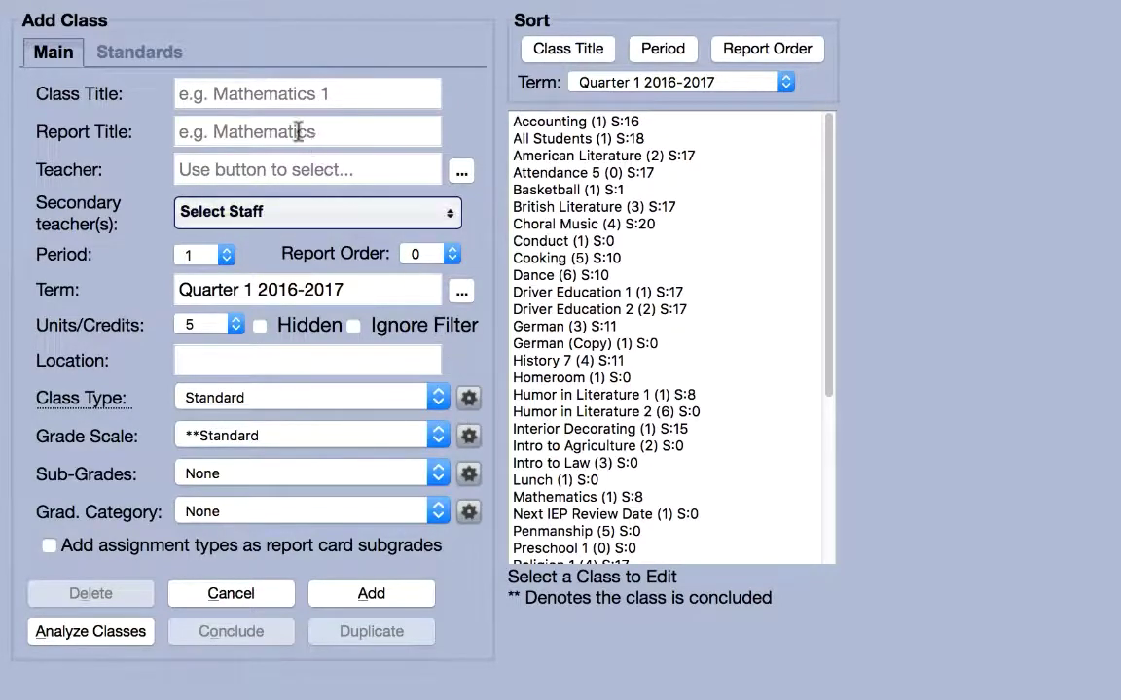
Enter 'Art 1' as the class title and 'Art' as the report title
left_click(254, 95)
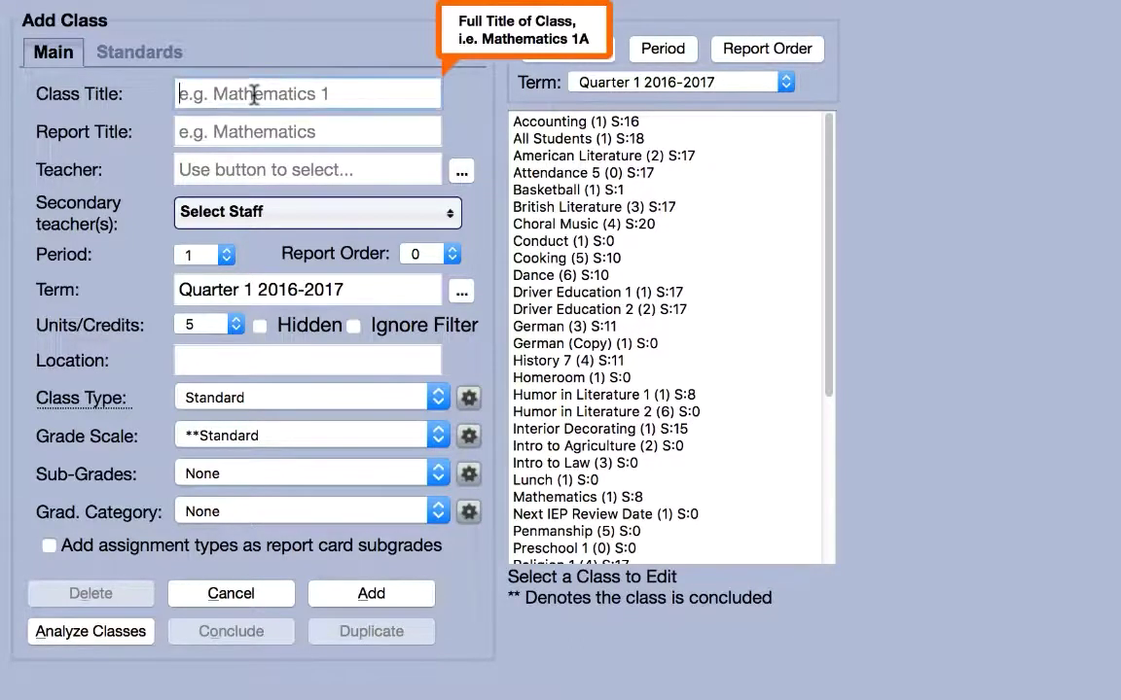
type("Art")
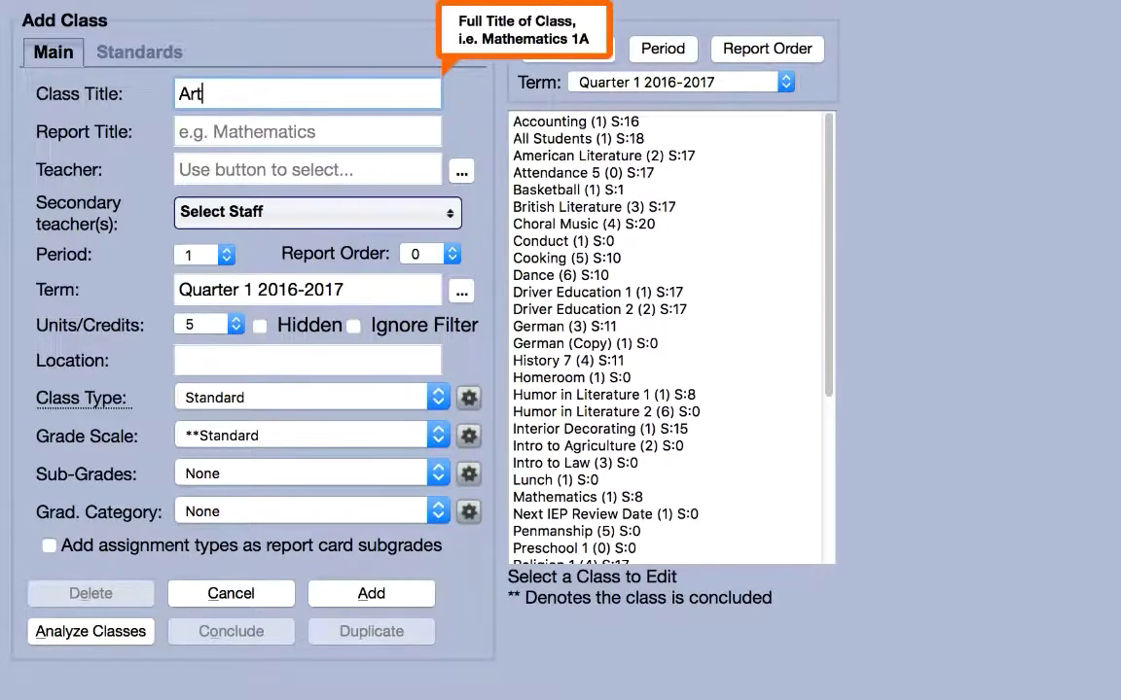
type(" 1")
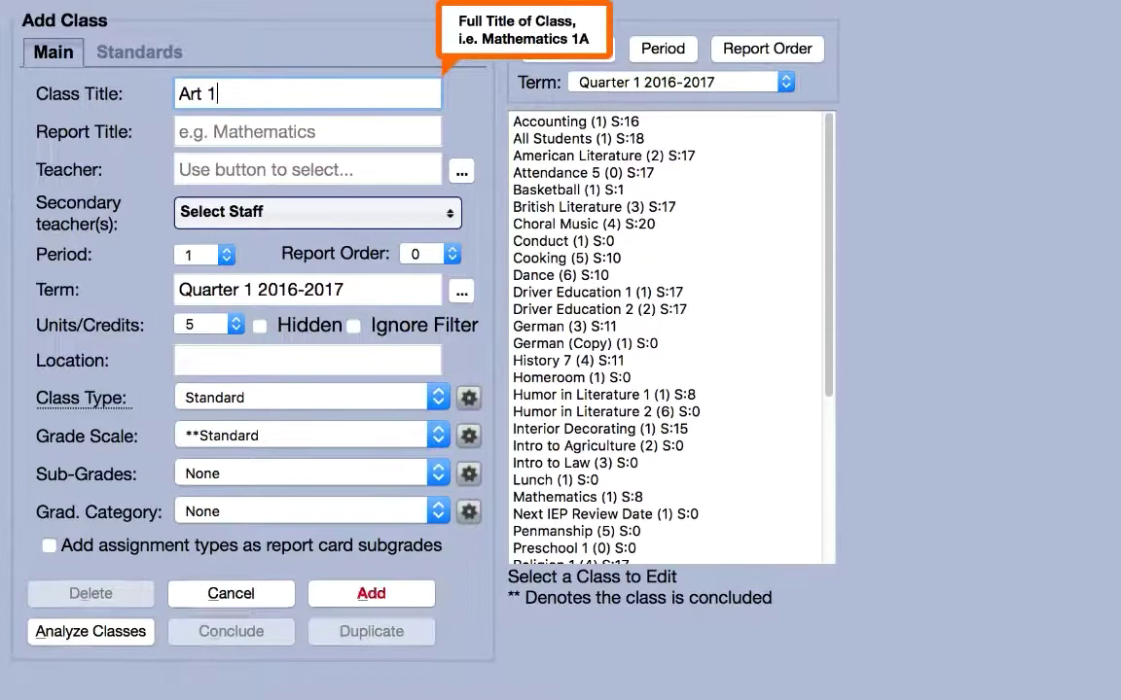
left_click(185, 132)
type("Ar")
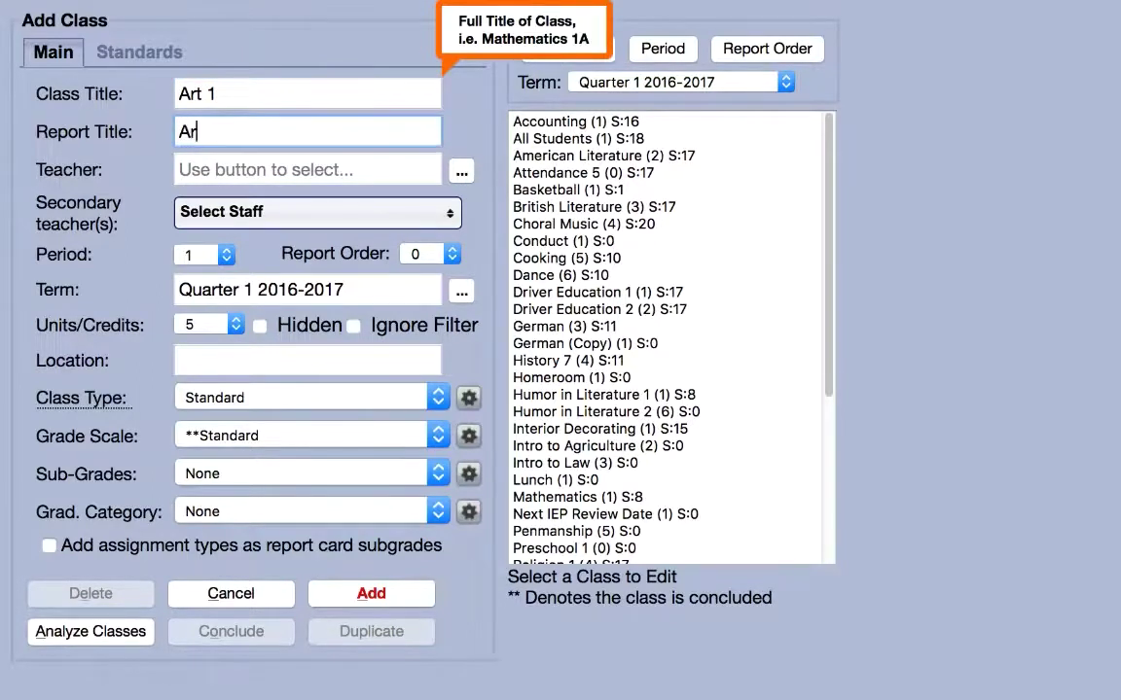
type("t 1")
key("BackSpace")
key("BackSpace")
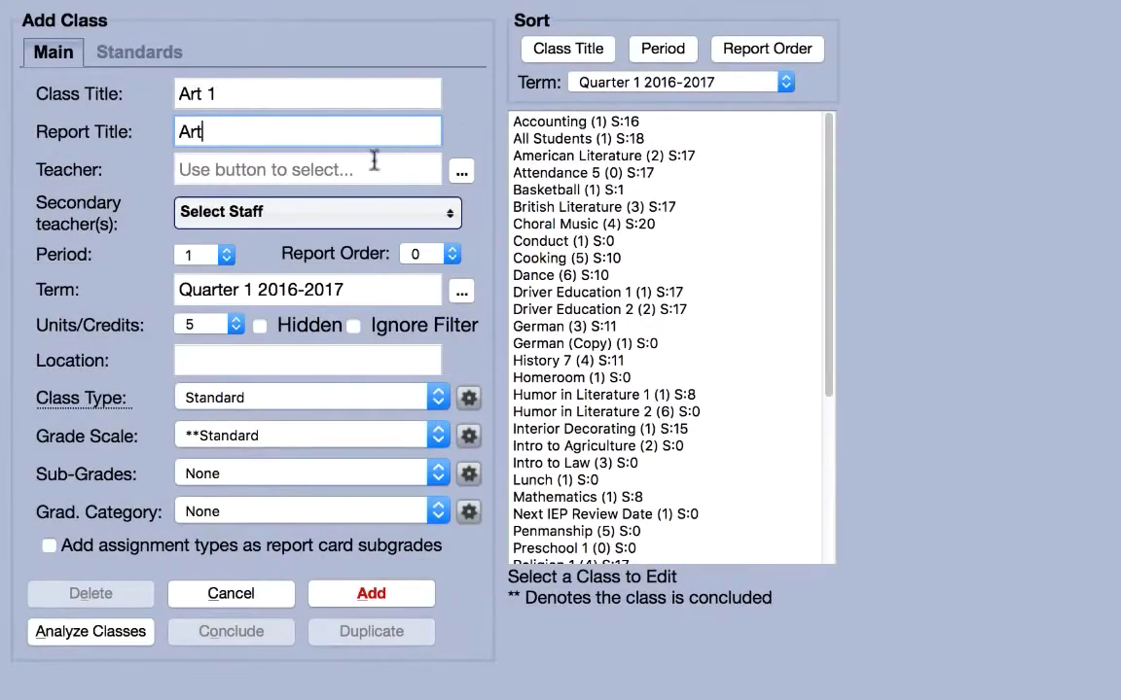
Assign the first listed teacher to Art 1, adding no secondary staff
left_click(365, 168)
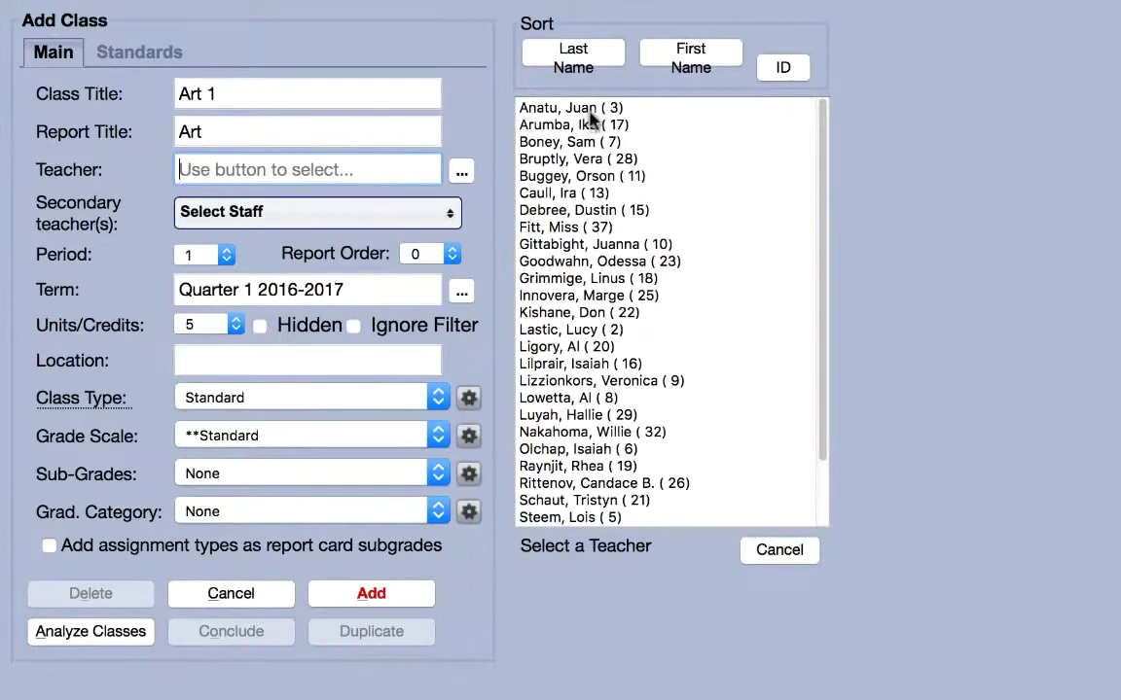
left_click(584, 109)
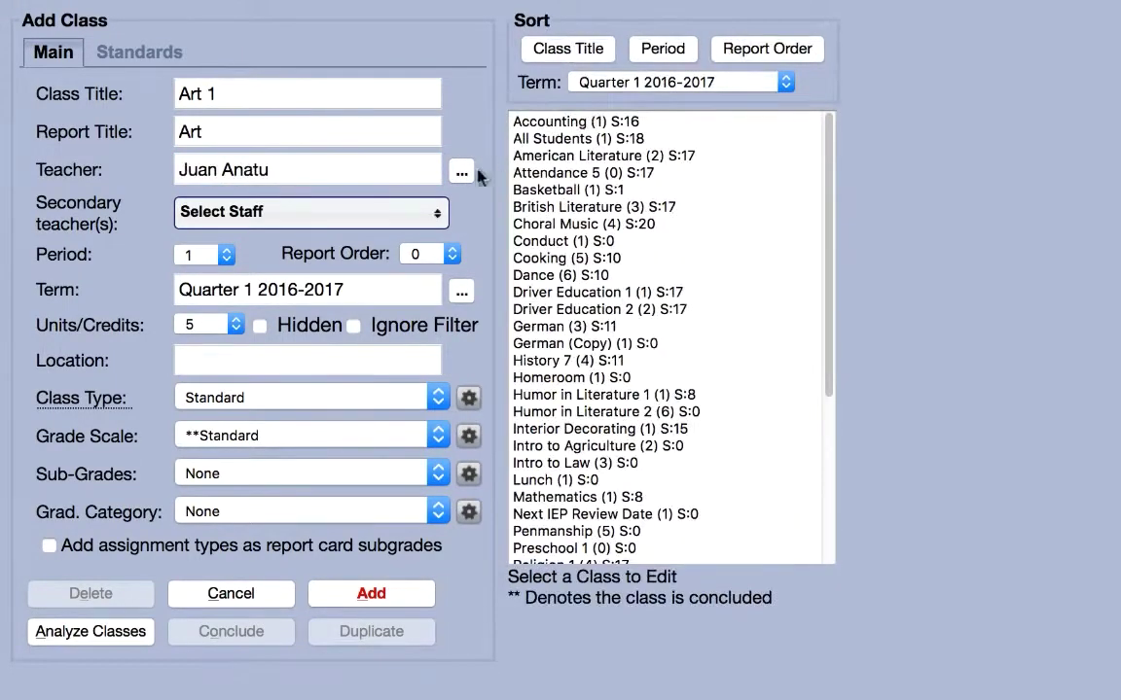
left_click(424, 215)
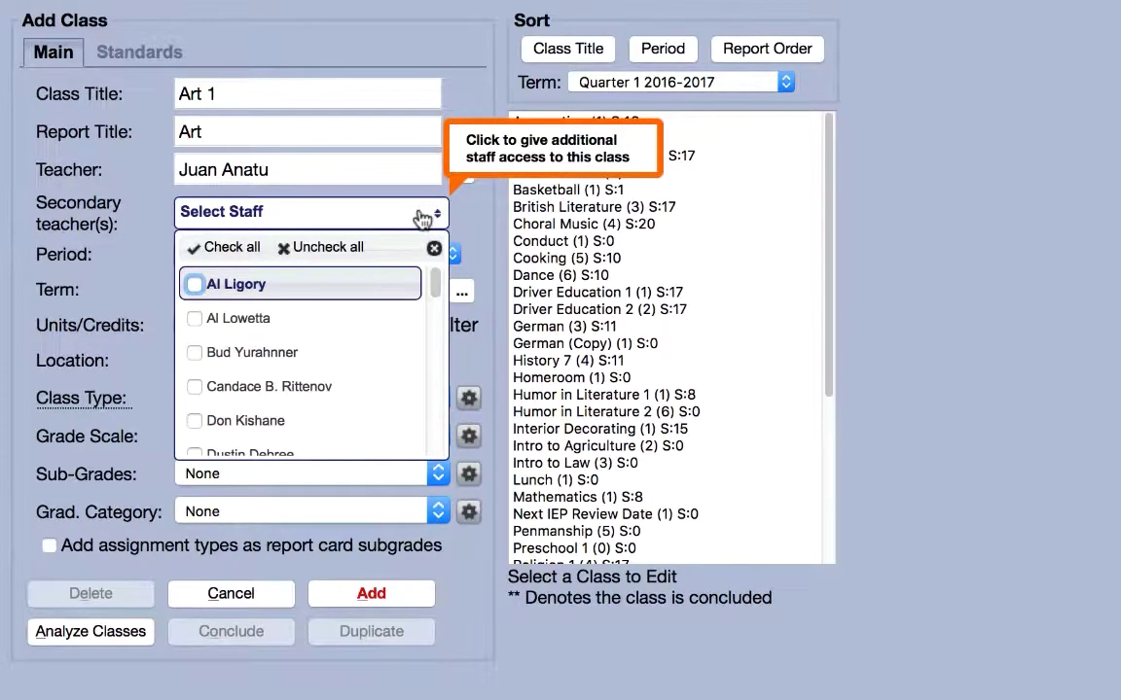
left_click(422, 217)
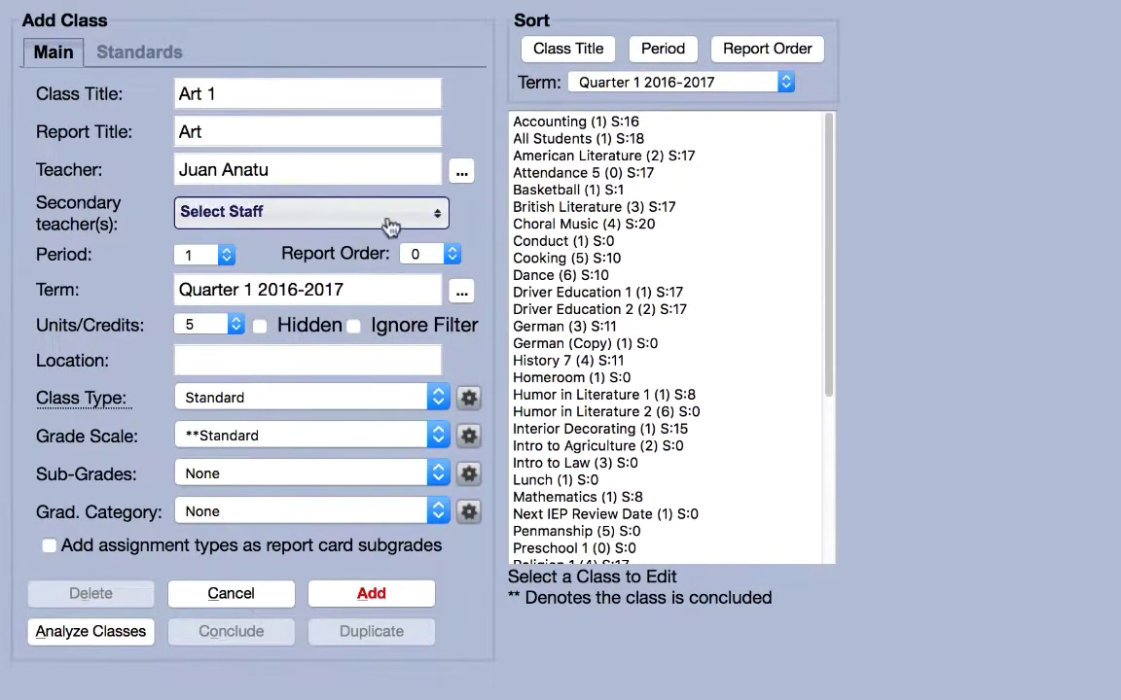
left_click(199, 257)
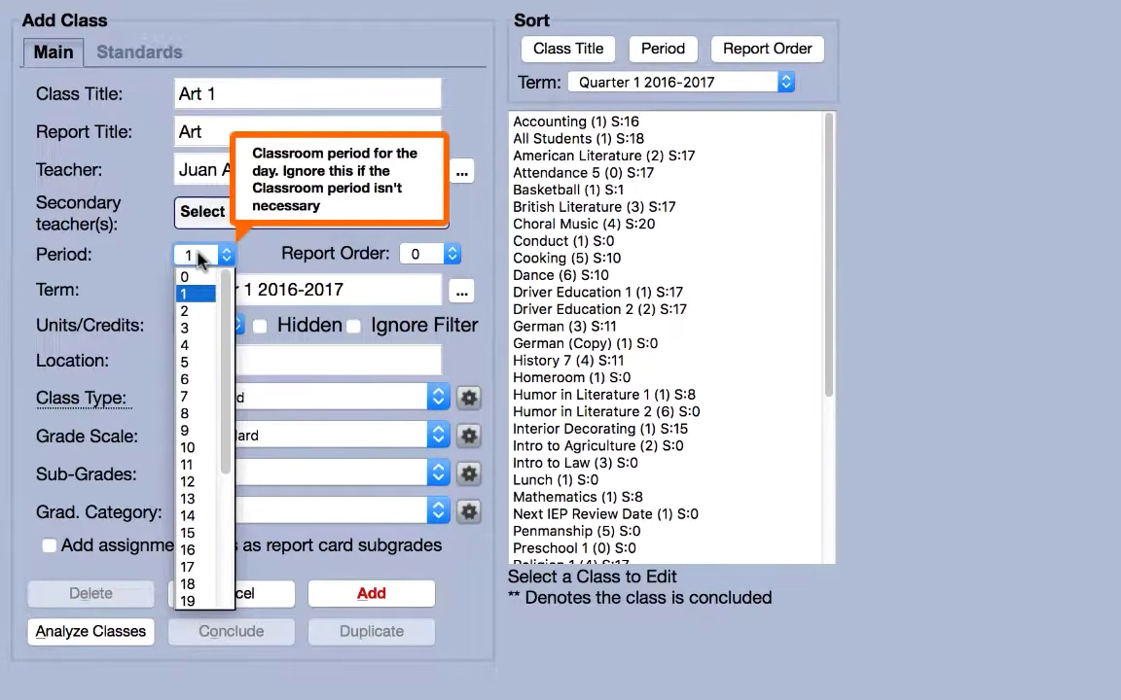
left_click(200, 257)
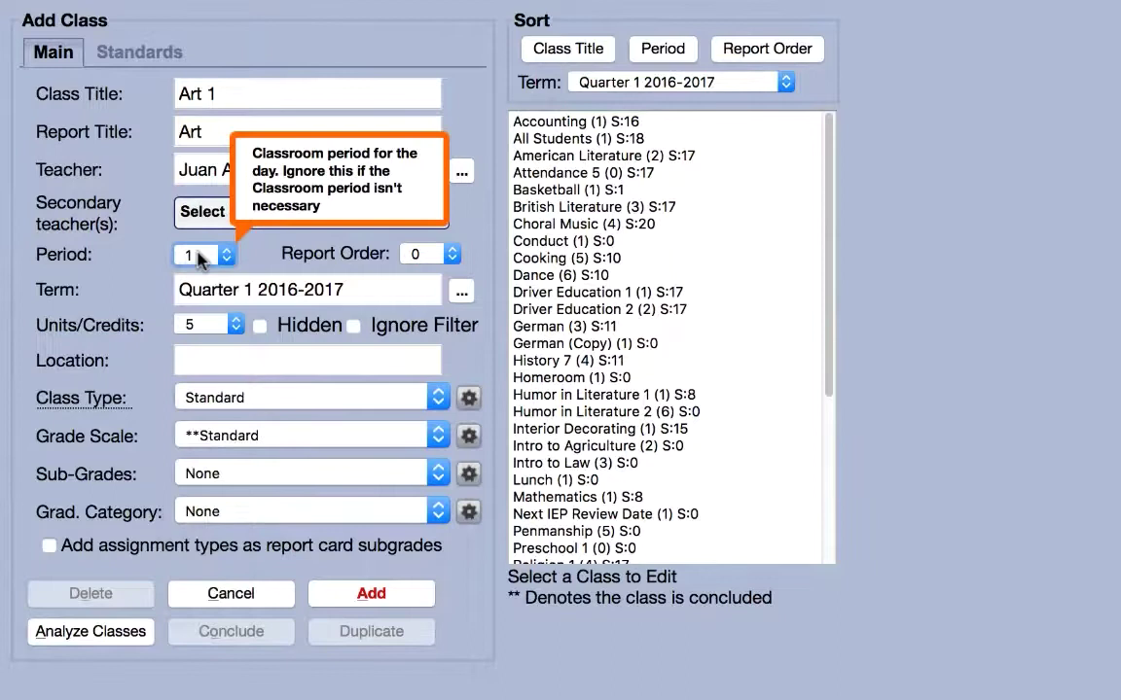
left_click(433, 258)
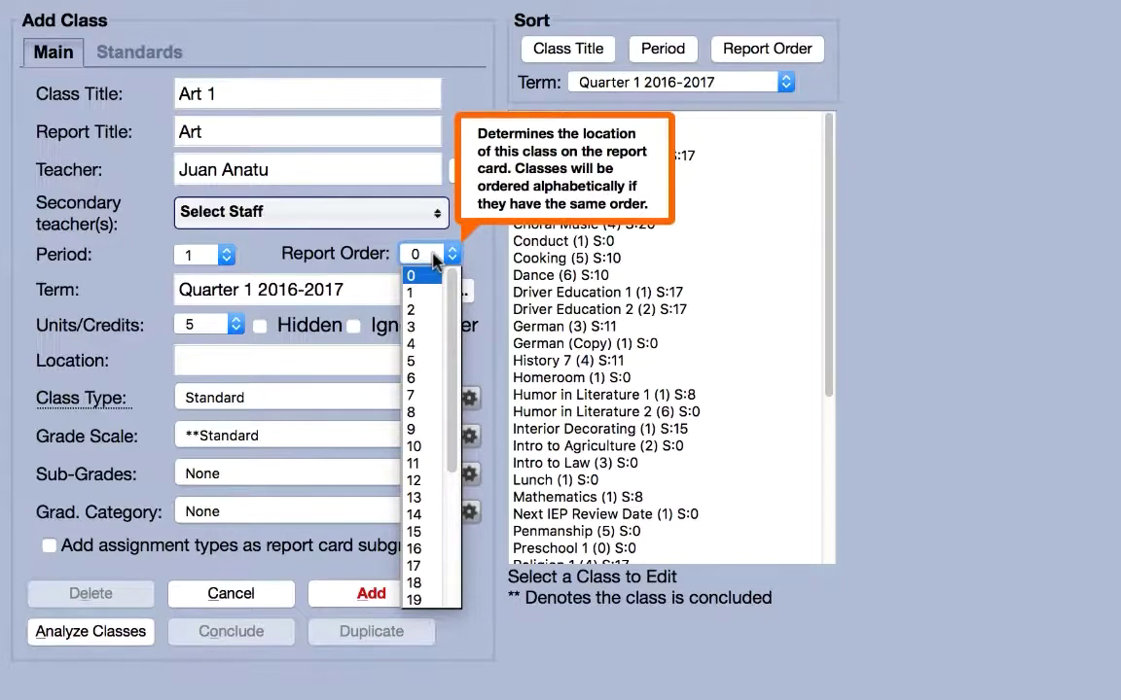
left_click(434, 259)
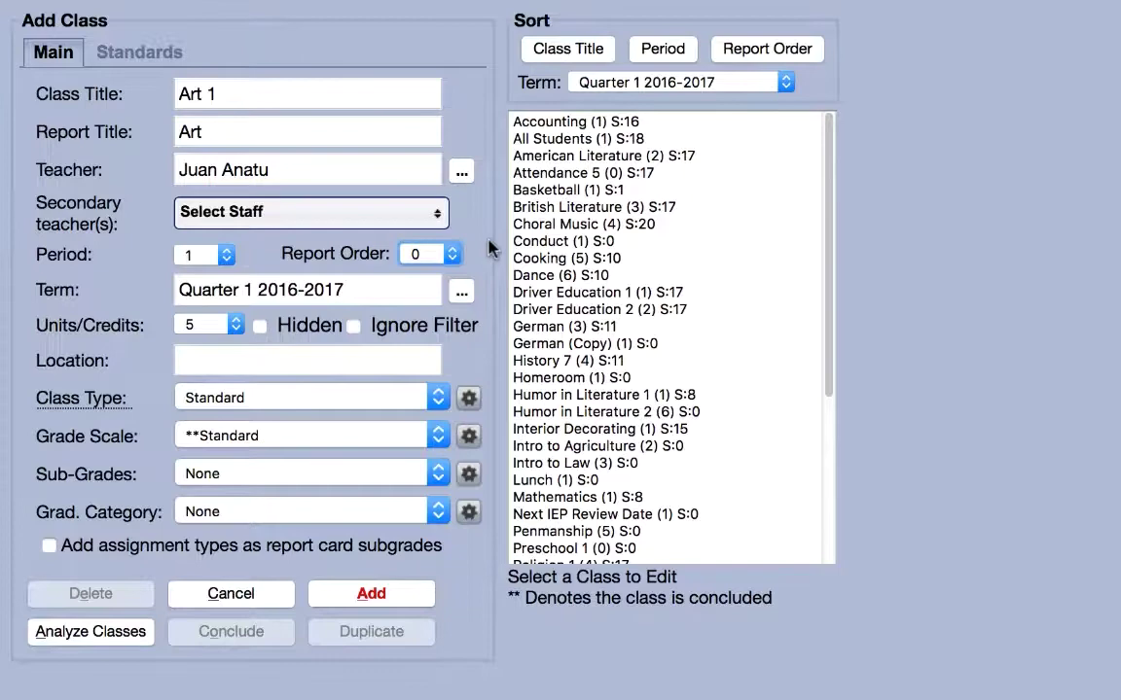
Keep the term at Quarter 1 2016-2017 and show the Units/Credits options
left_click(462, 291)
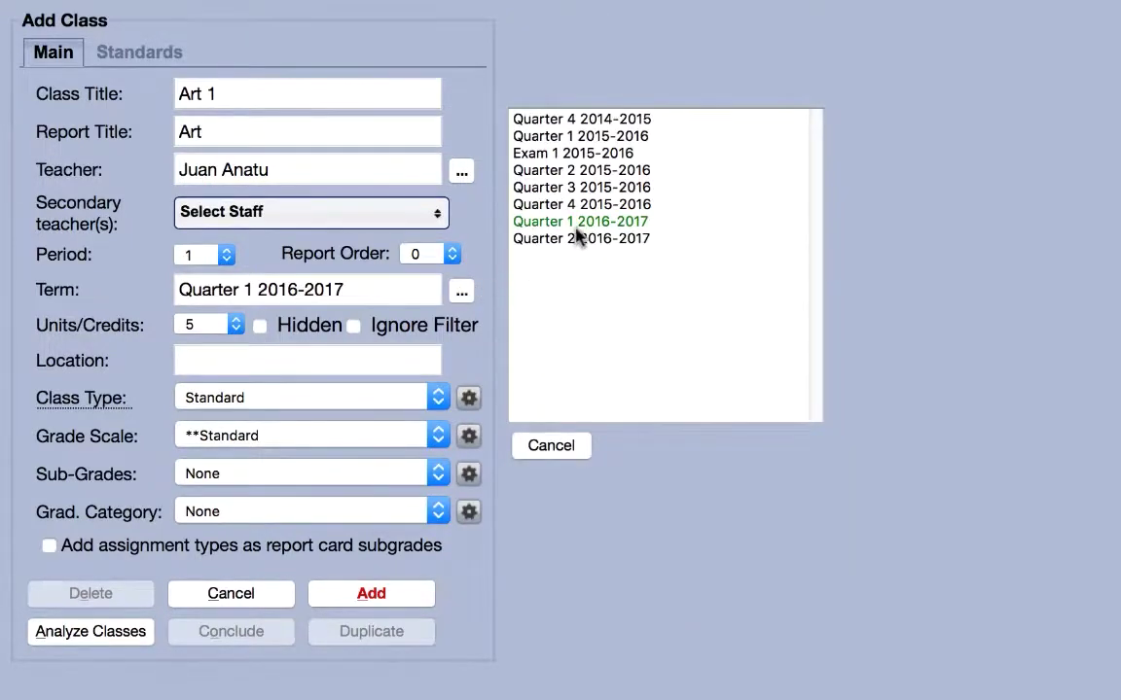
left_click(550, 223)
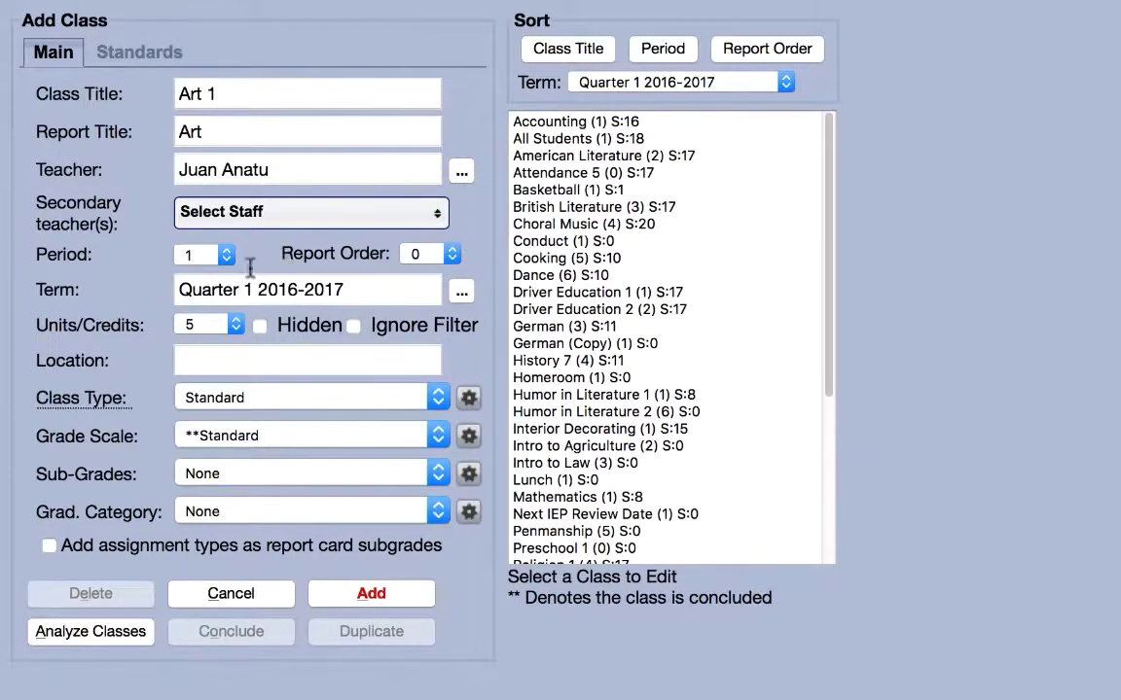
left_click(196, 327)
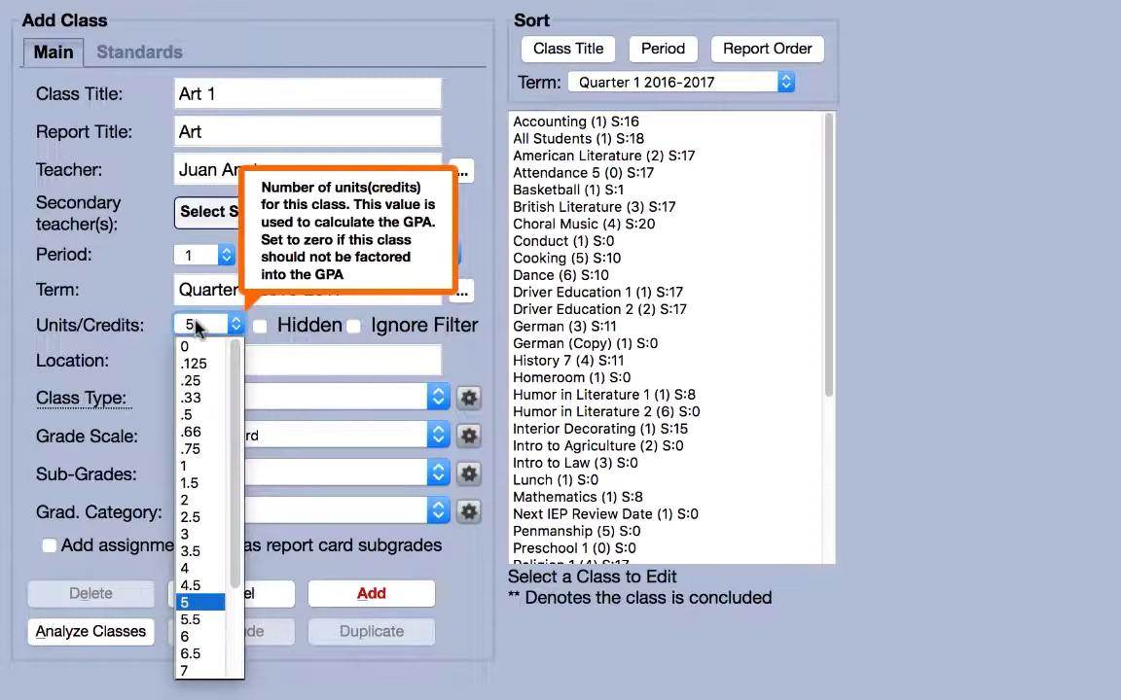
Leave units/credits at 5, with Hidden and Ignore Filter left unchecked
left_click(196, 326)
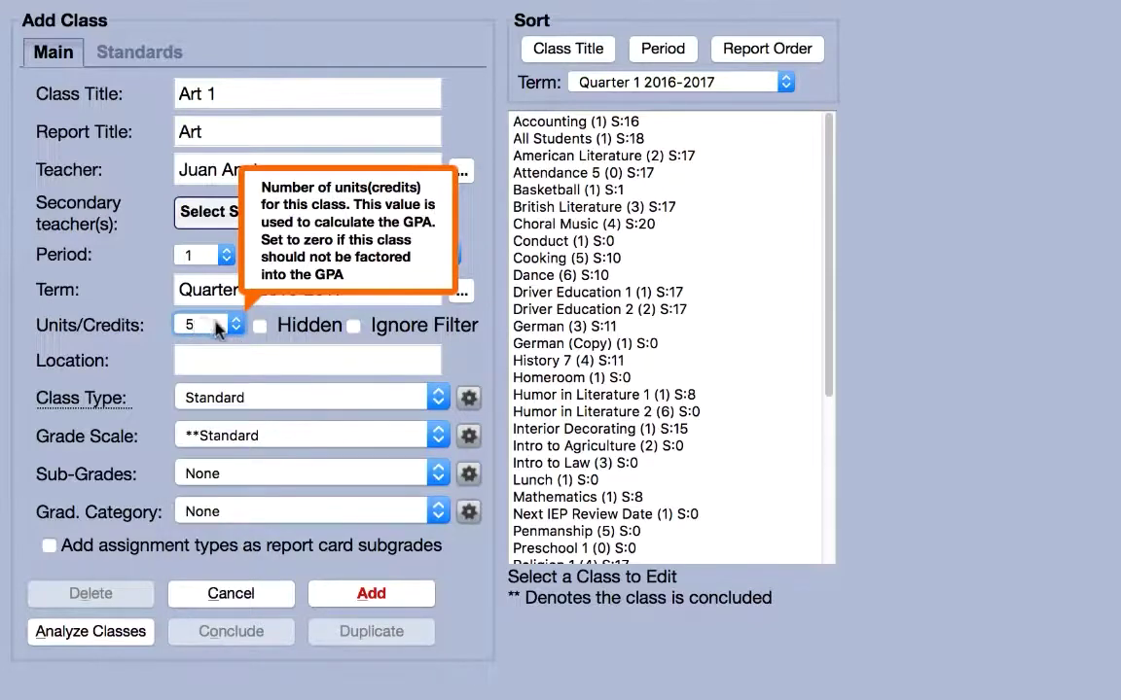
mouse_move(264, 332)
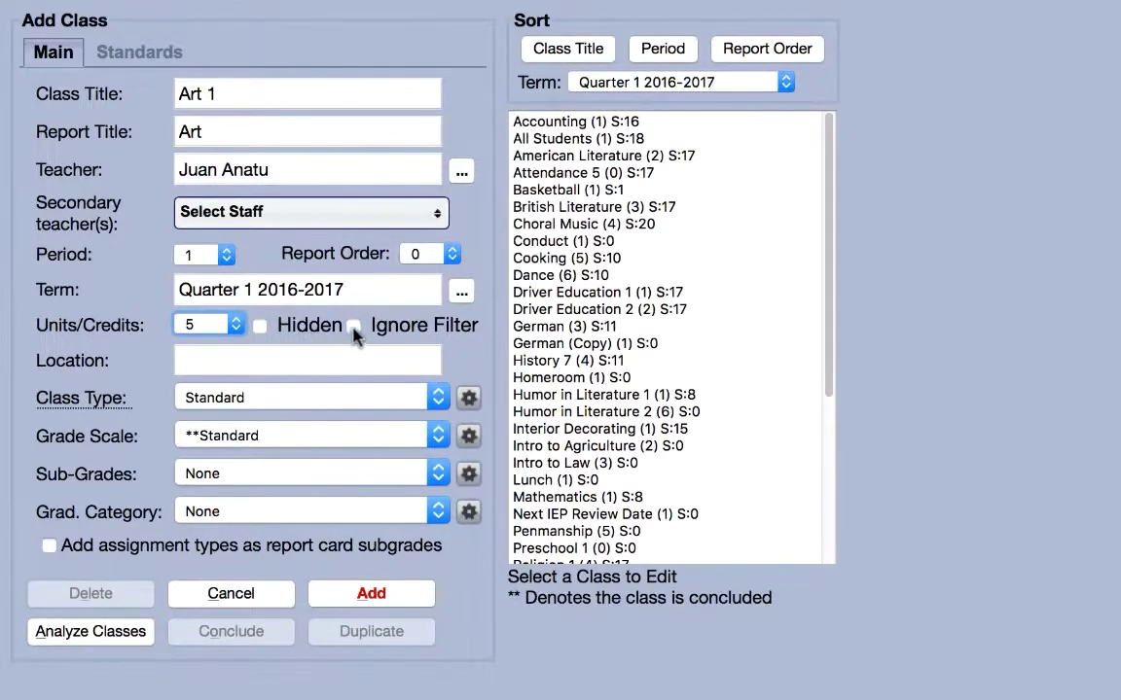
mouse_move(355, 332)
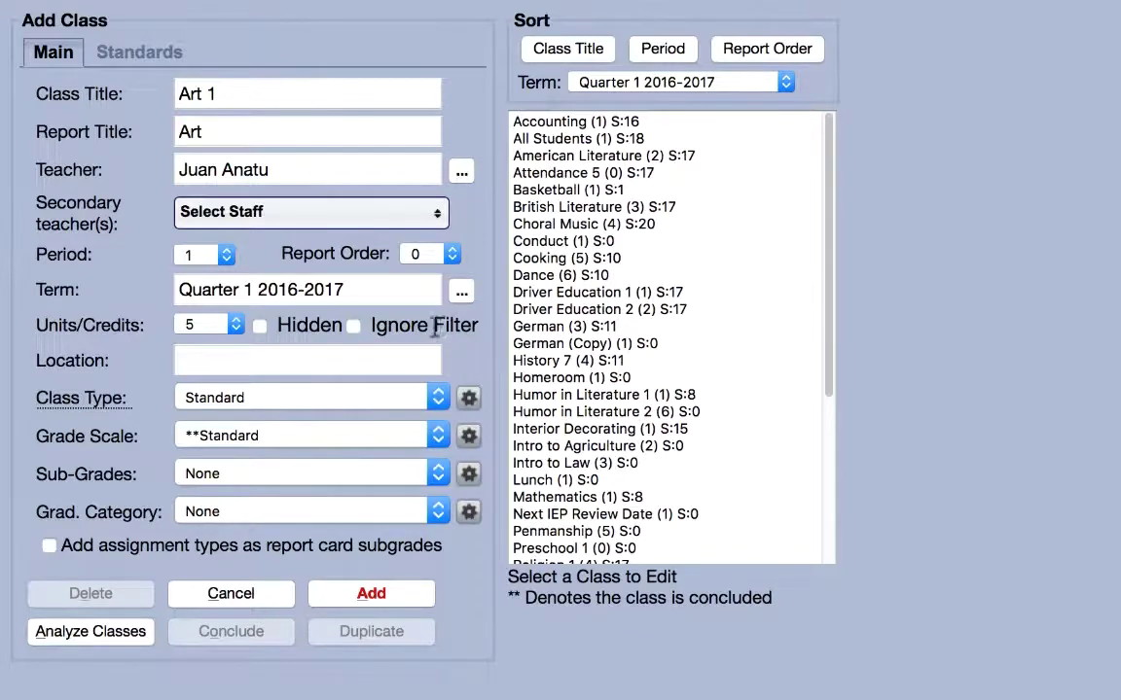
Enter 'Studio 514' as the location and keep the class type Standard
left_click(195, 359)
type("Studi")
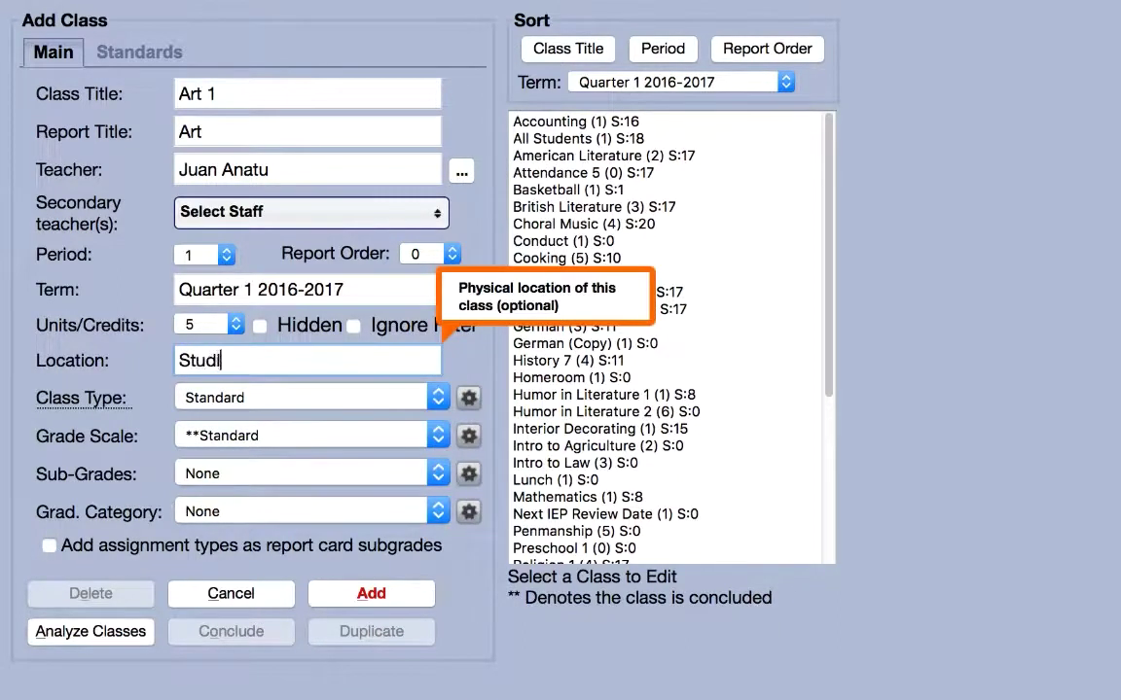
type("o 514")
left_click(420, 396)
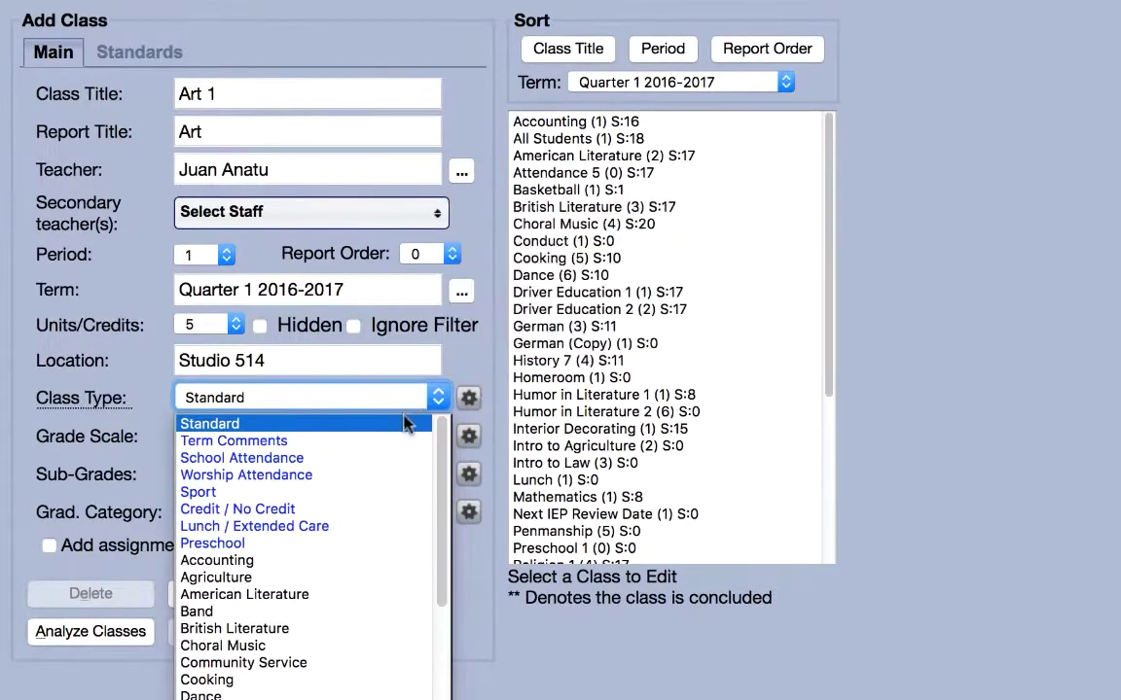
left_click(406, 430)
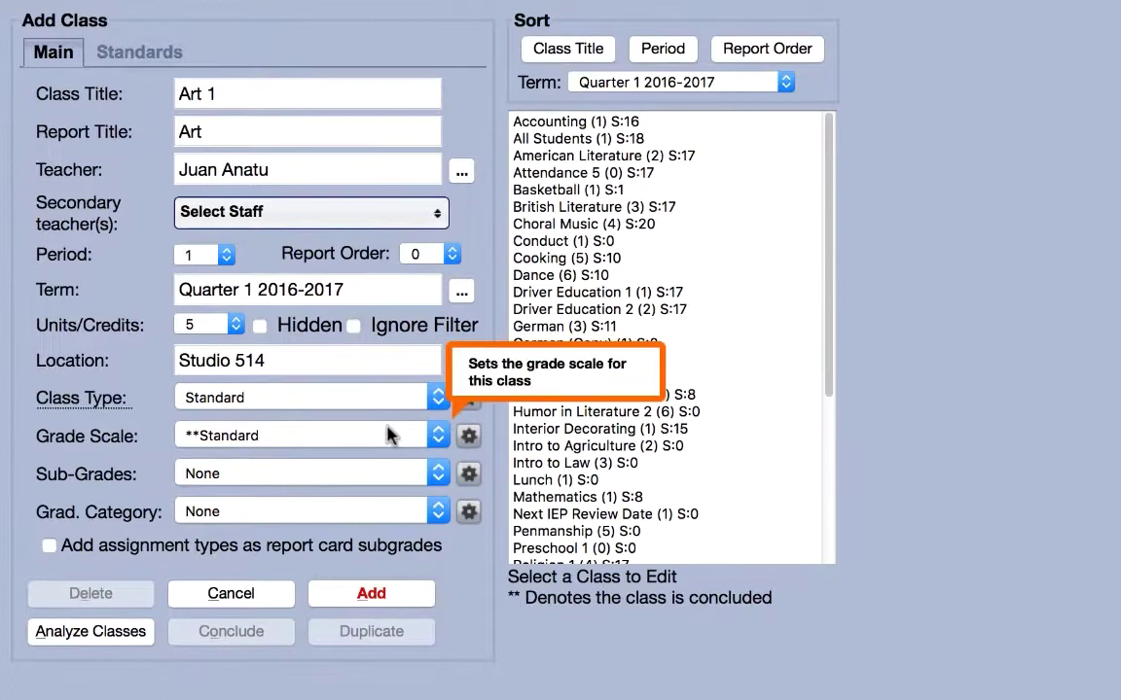
left_click(387, 436)
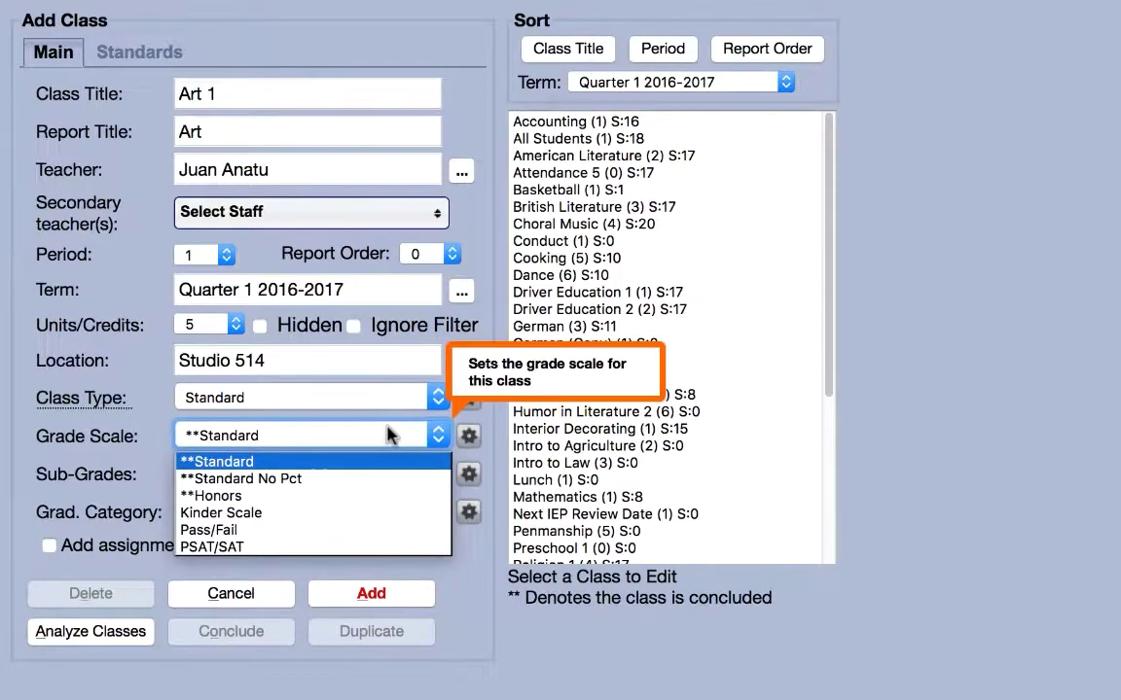
left_click(387, 436)
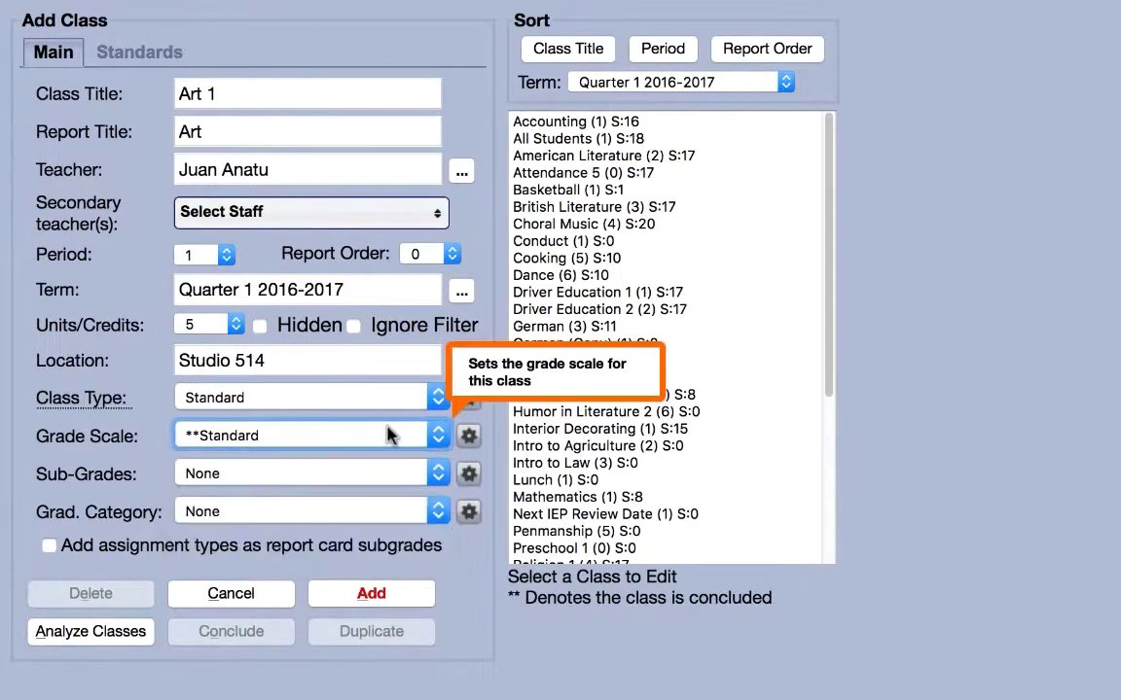
left_click(469, 438)
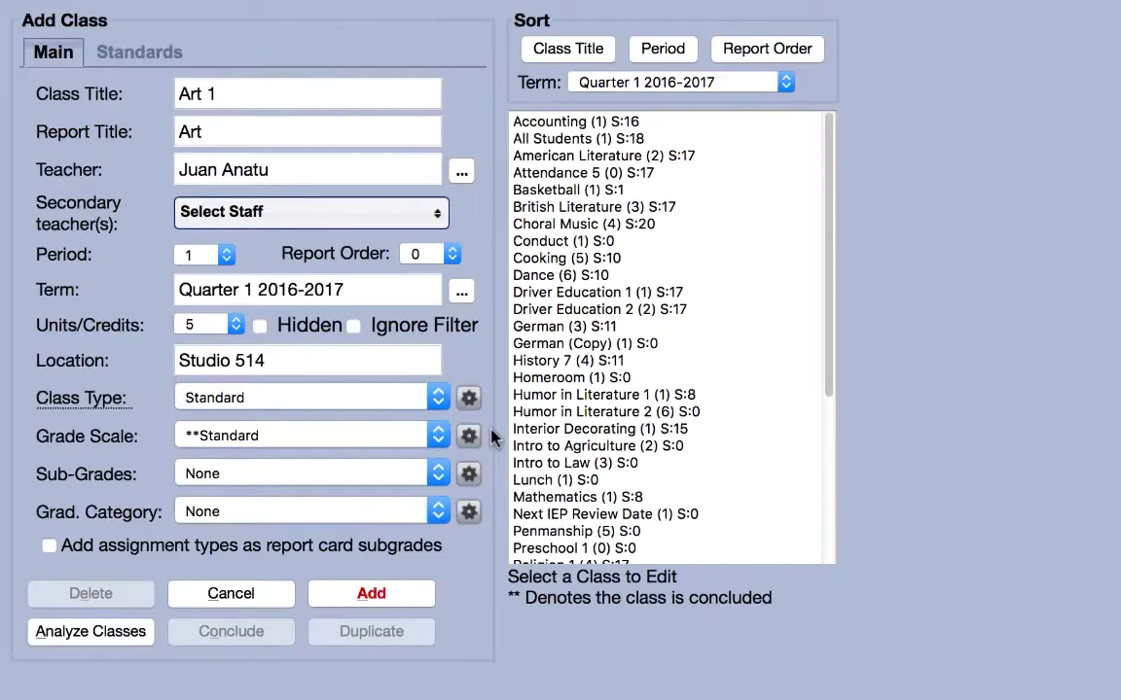
left_click(369, 474)
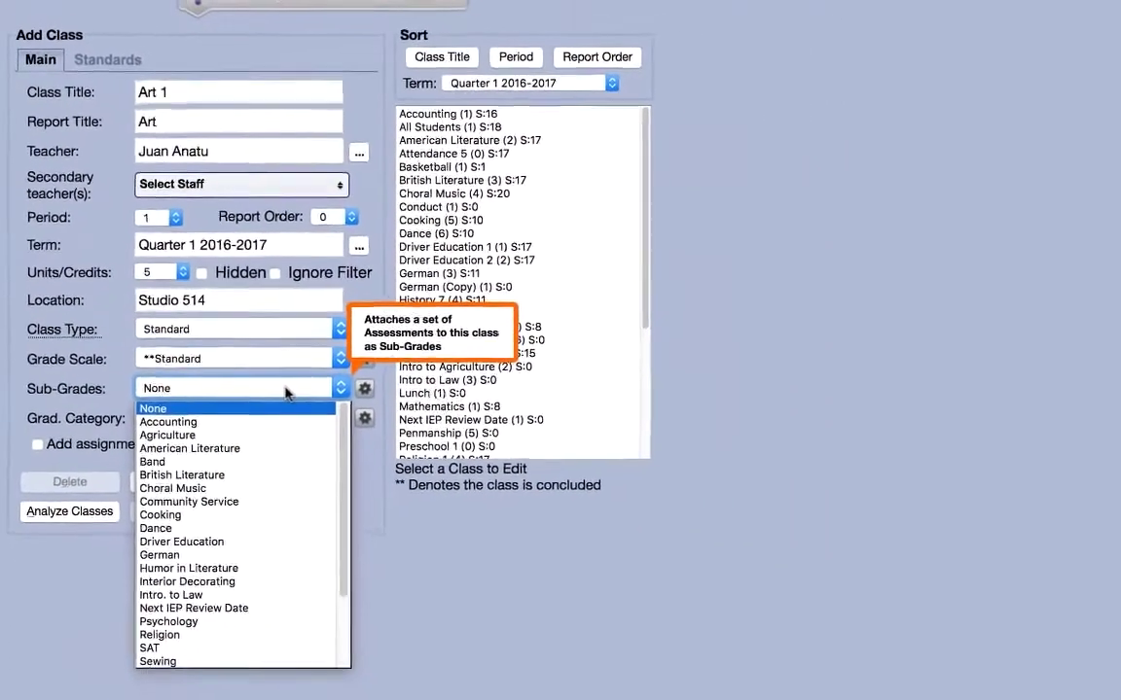
left_click(282, 390)
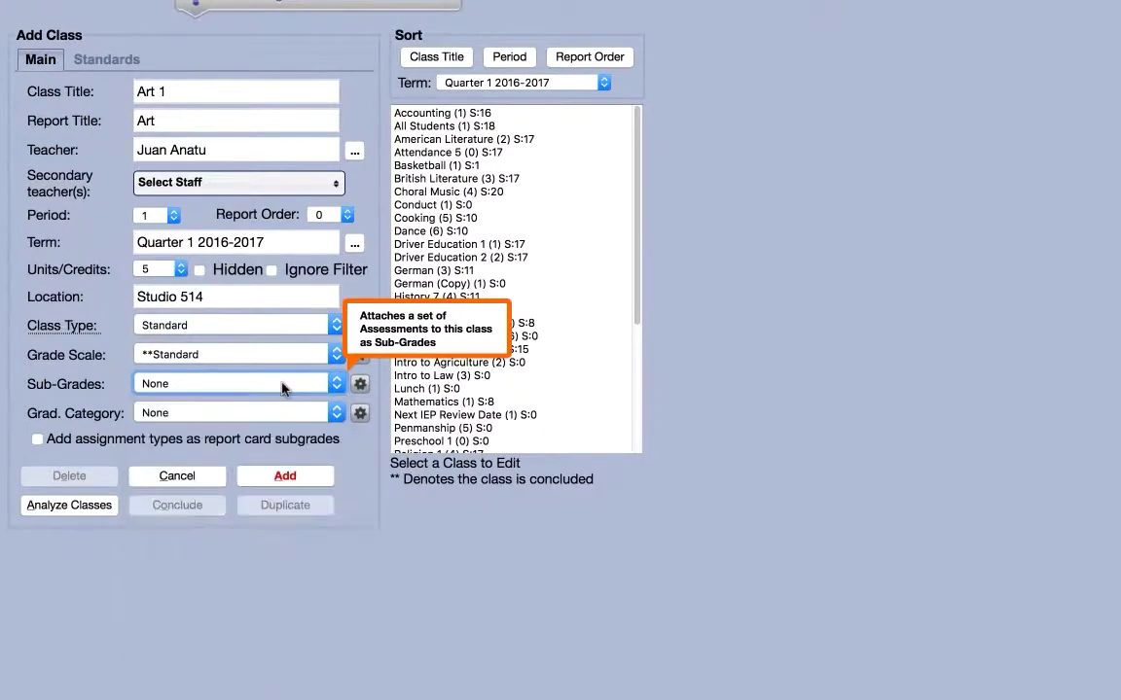
left_click(360, 387)
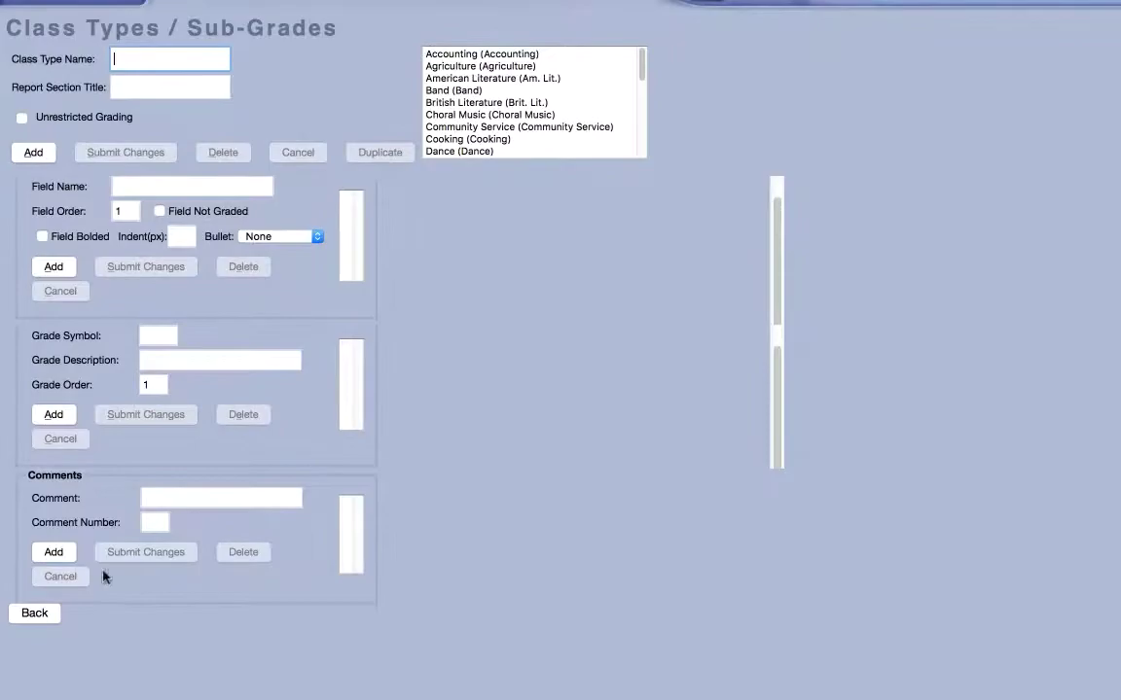
left_click(34, 613)
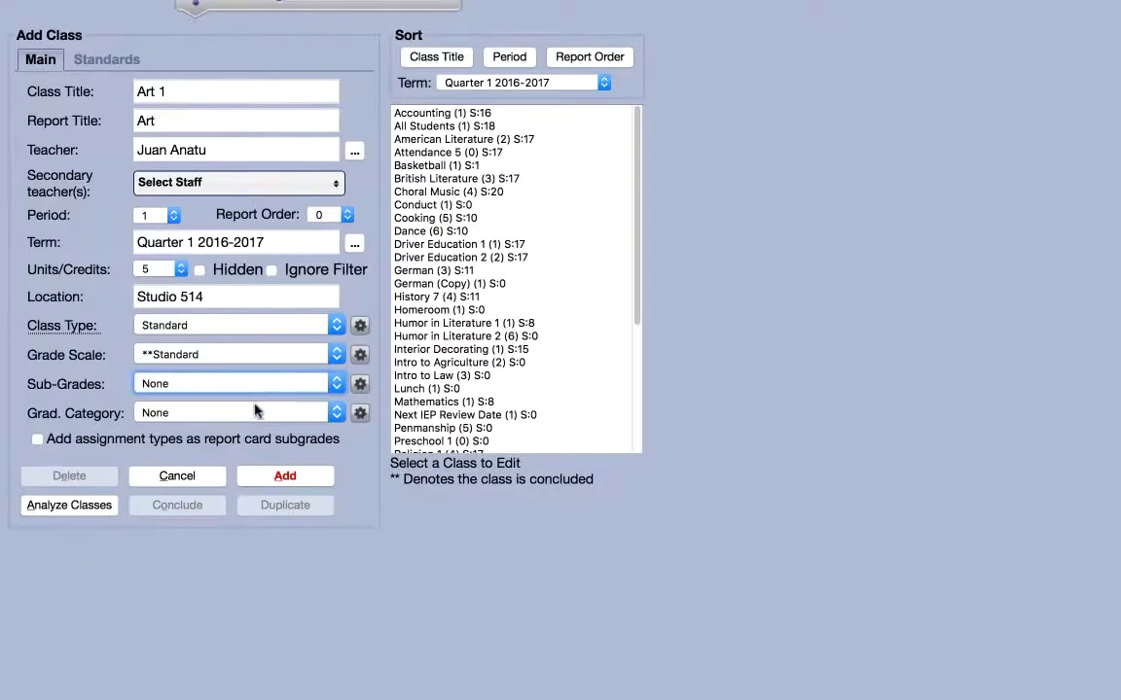
left_click(284, 387)
left_click(285, 389)
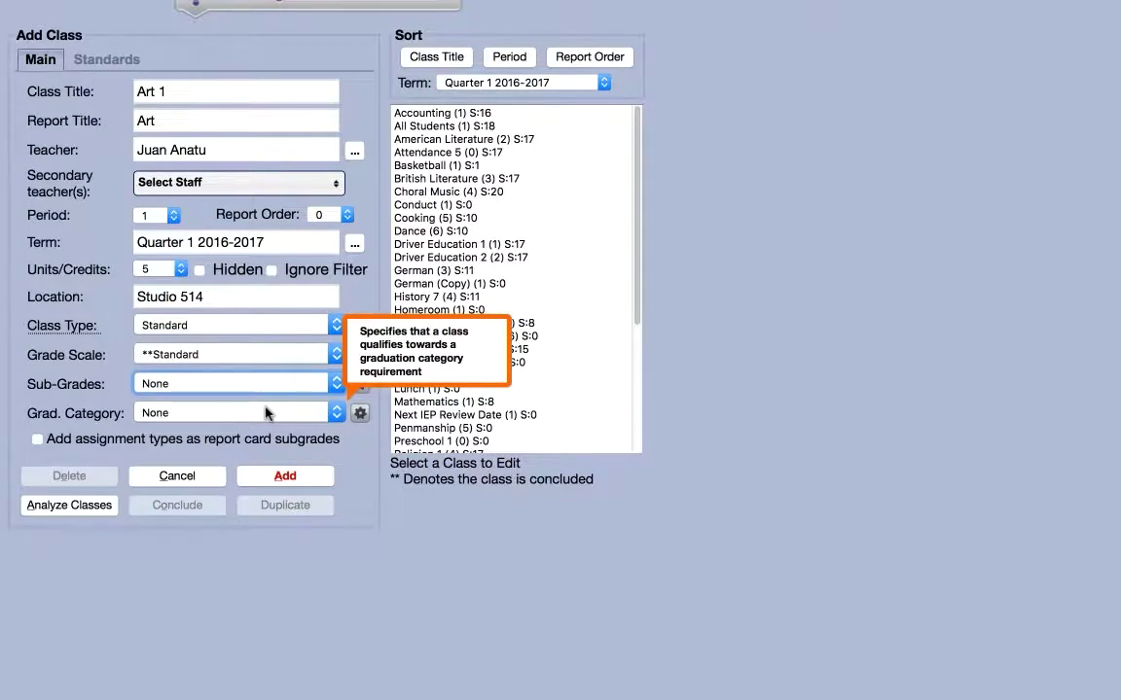
Leave the graduation category at None and add Art 1 to the class list
left_click(266, 414)
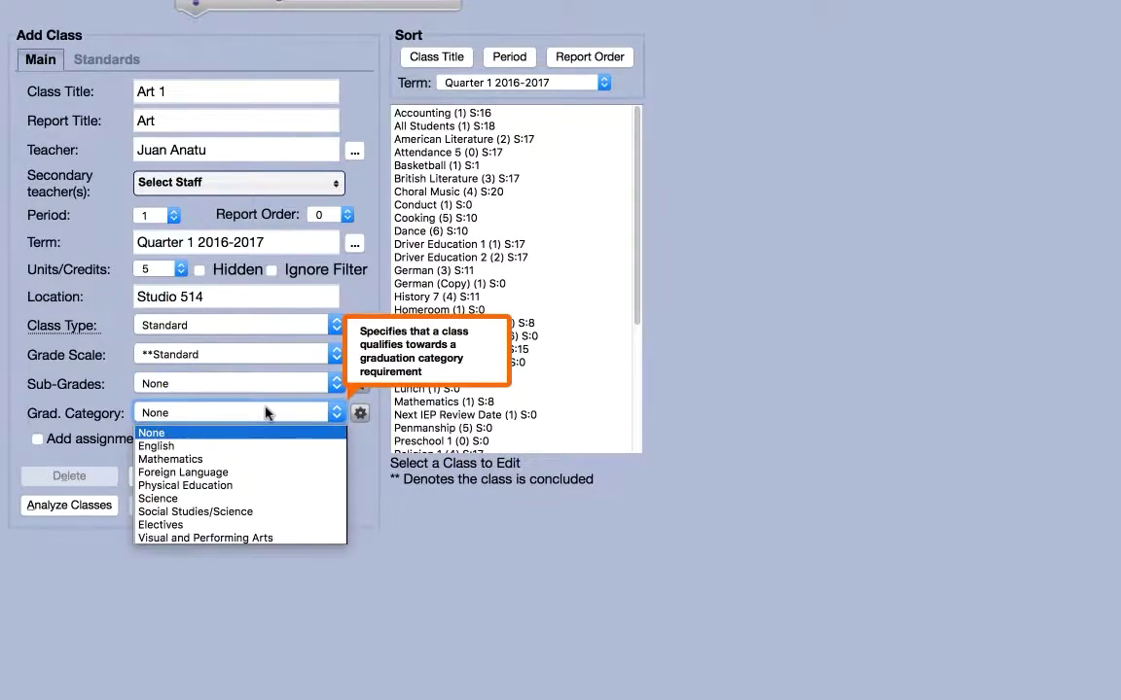
left_click(270, 413)
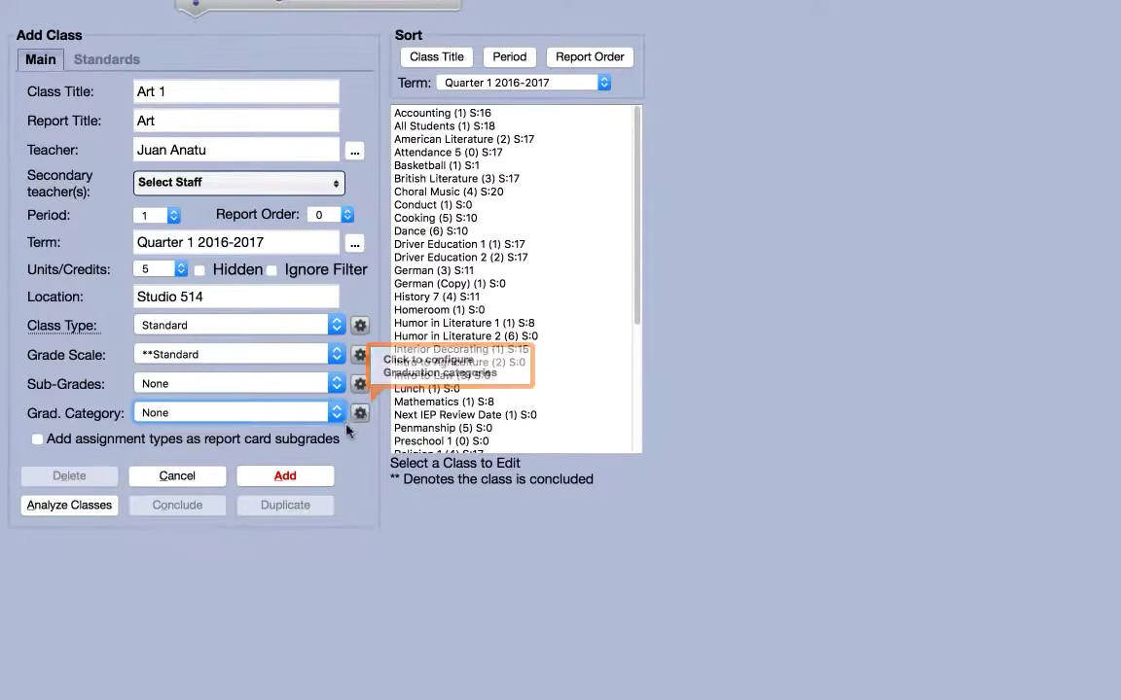
left_click(285, 477)
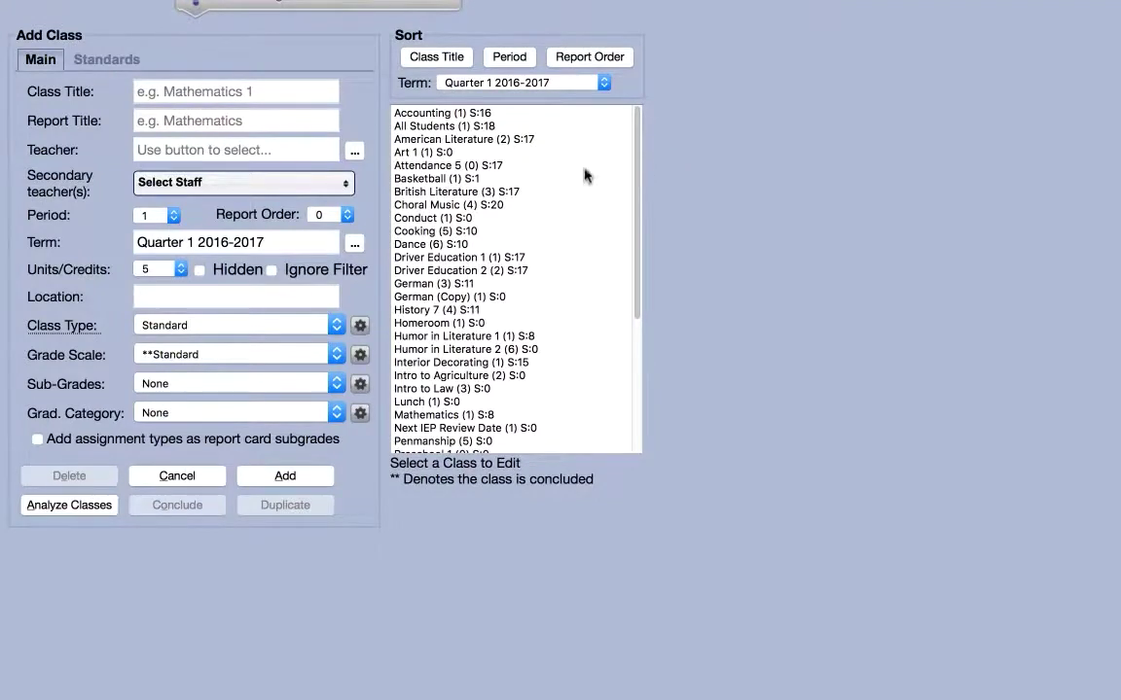
Switch school settings from daily attendance to class attendance and save the change
left_click(517, 167)
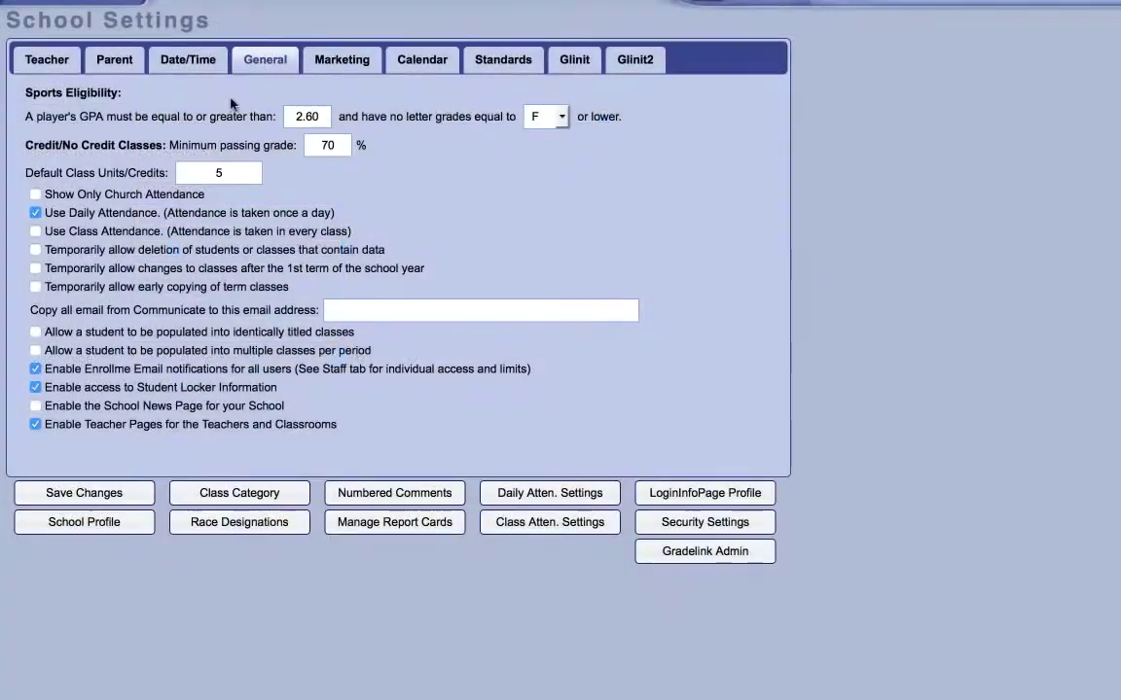
left_click(35, 230)
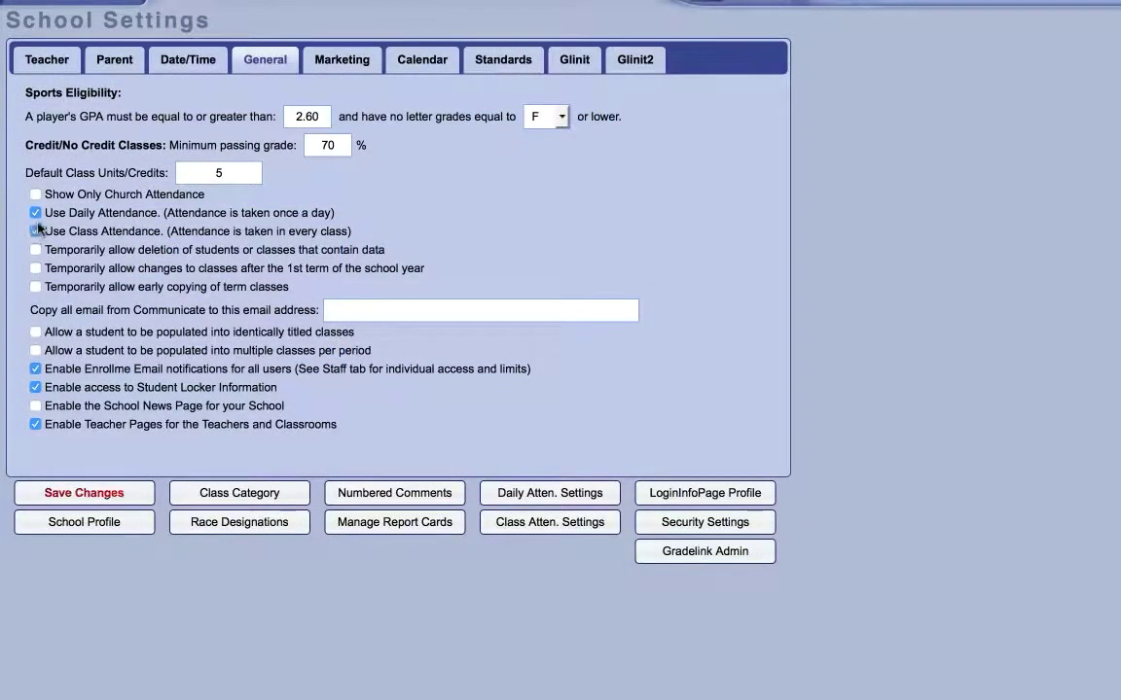
left_click(35, 212)
left_click(81, 493)
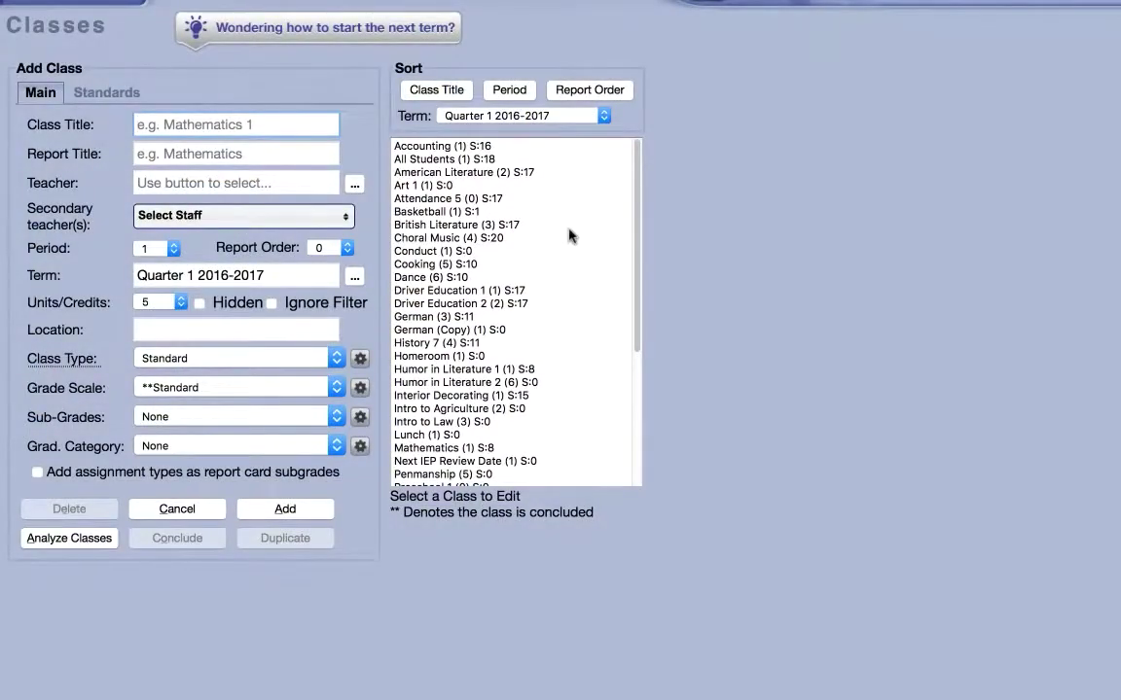
left_click(452, 252)
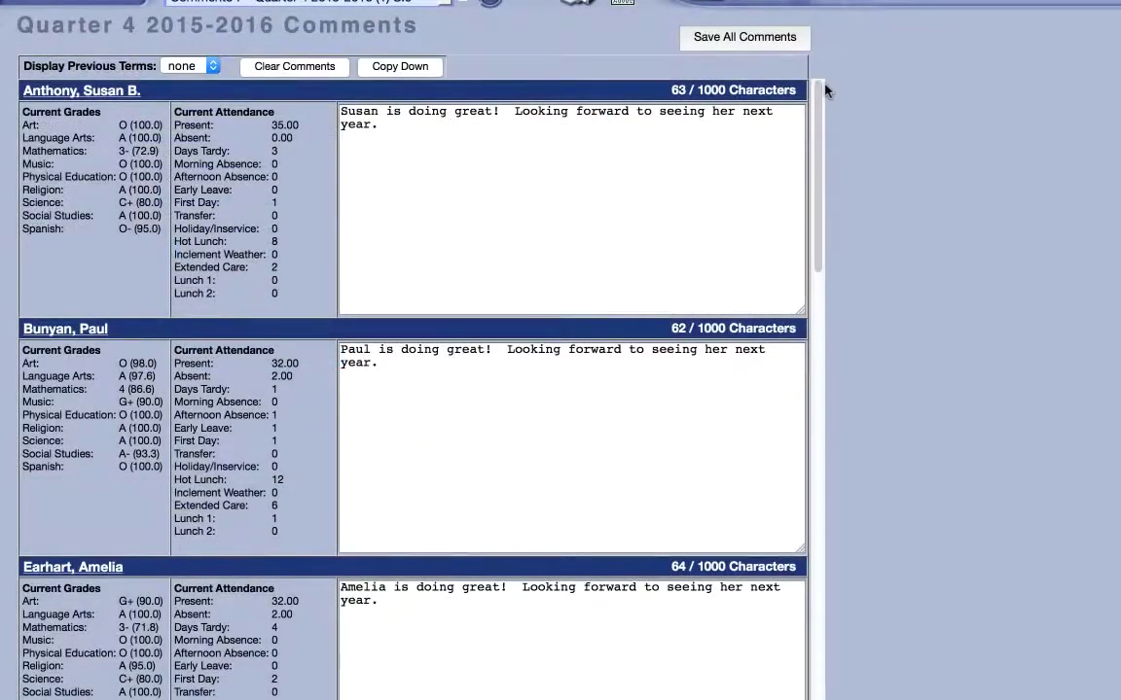
left_click_drag(820, 94, 833, 232)
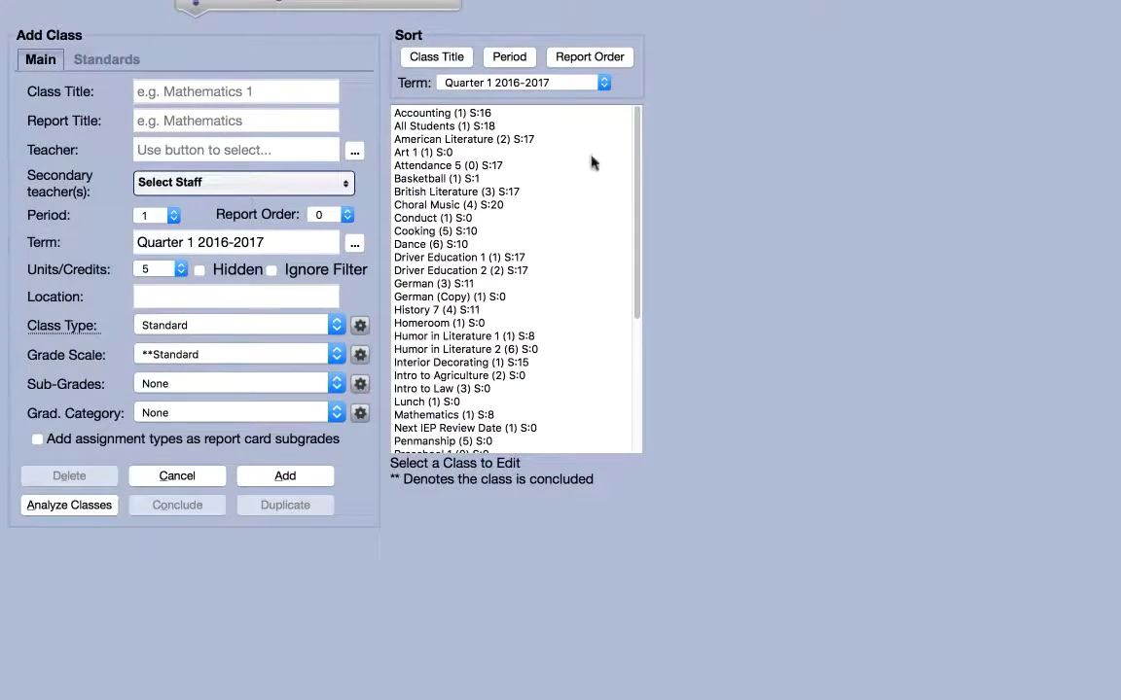
Rename the Accounting class to 'Accounting 1' and save it
left_click(358, 327)
left_click(485, 114)
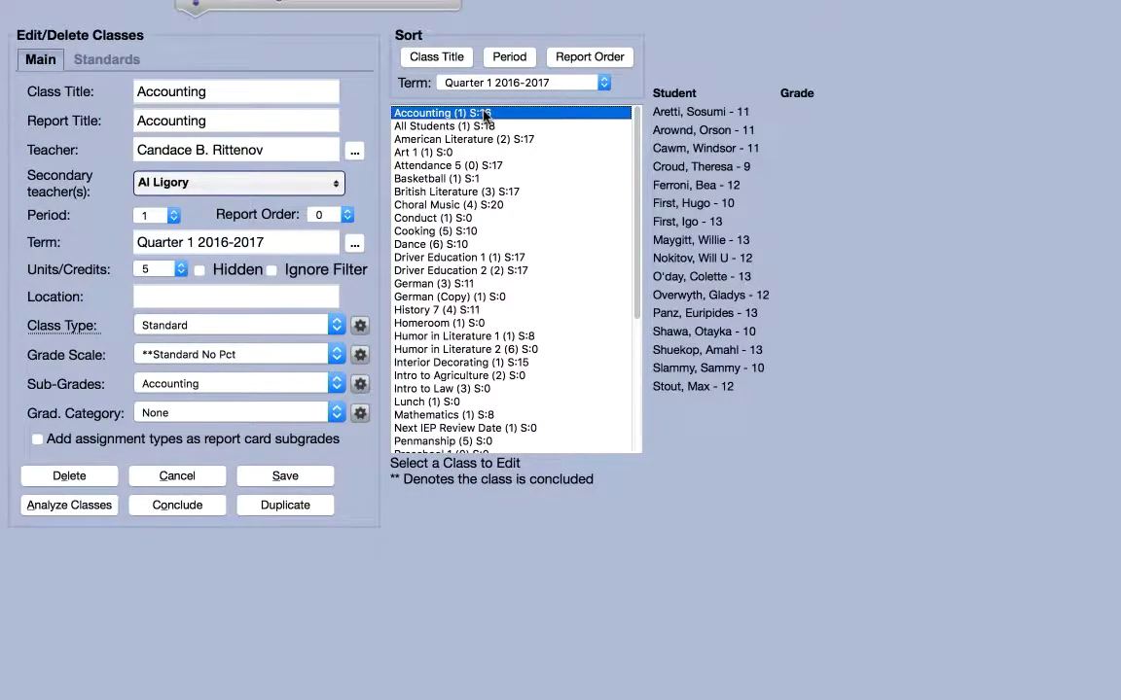
left_click(265, 89)
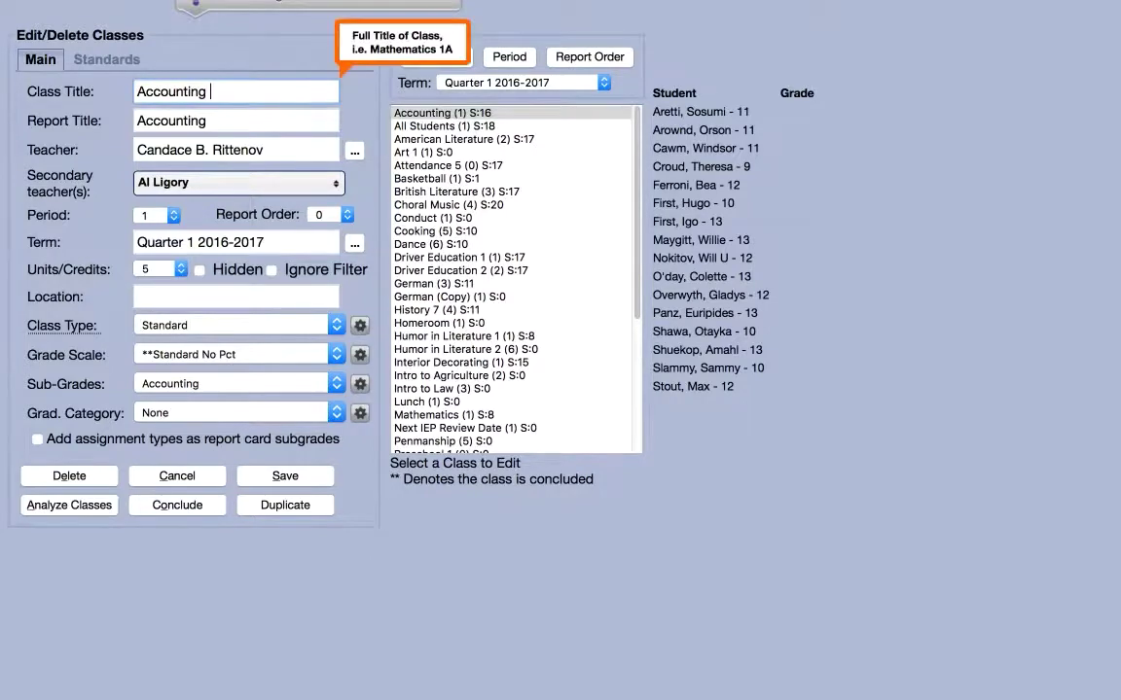
type("1")
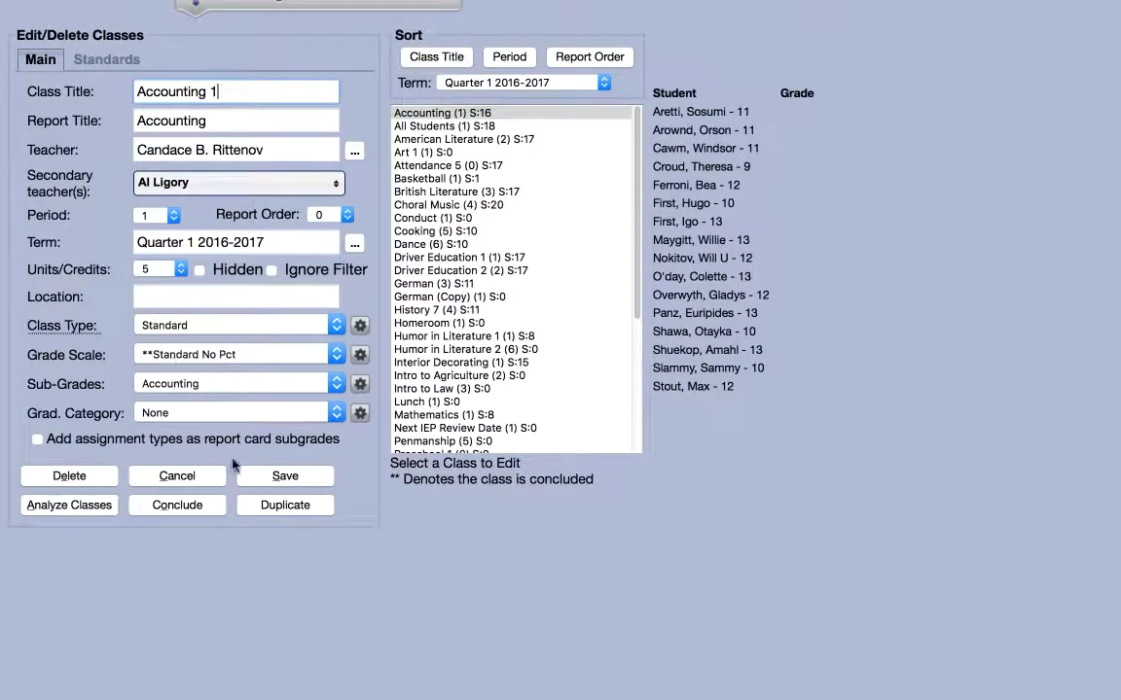
left_click(261, 478)
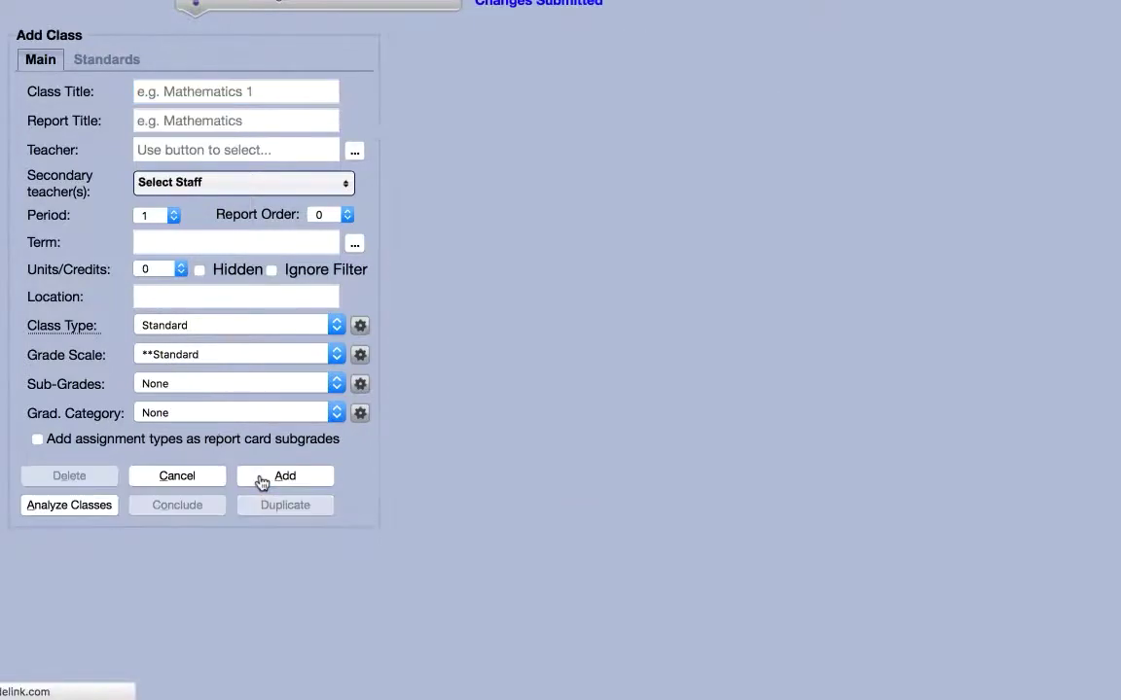
left_click(82, 476)
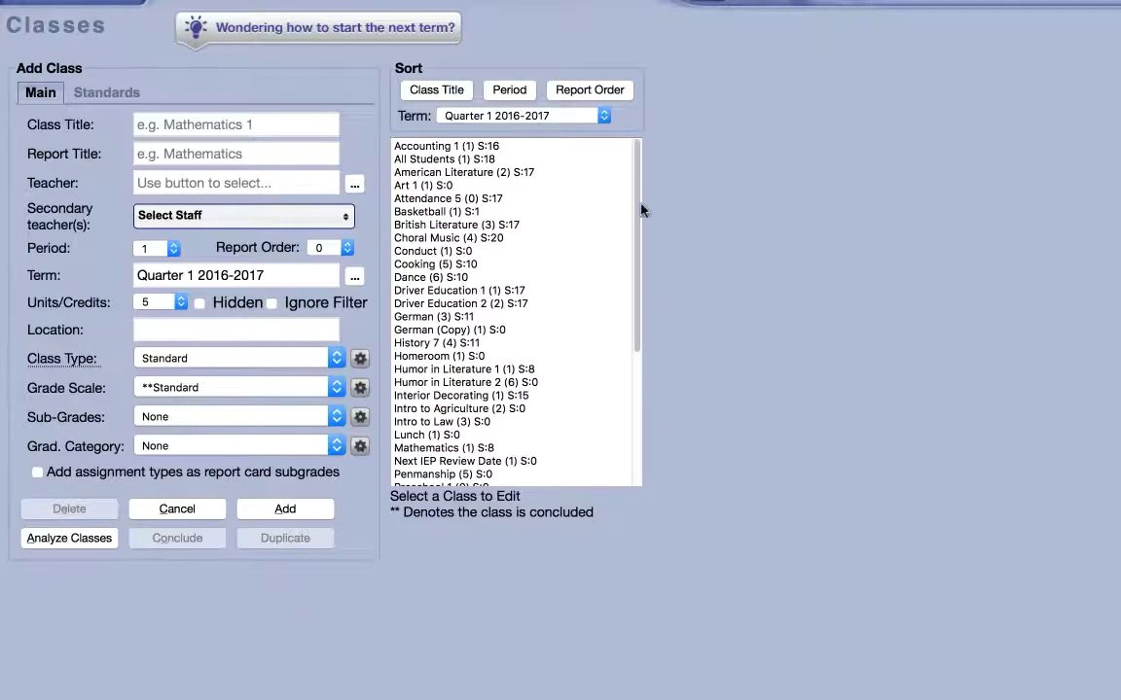
left_click(102, 540)
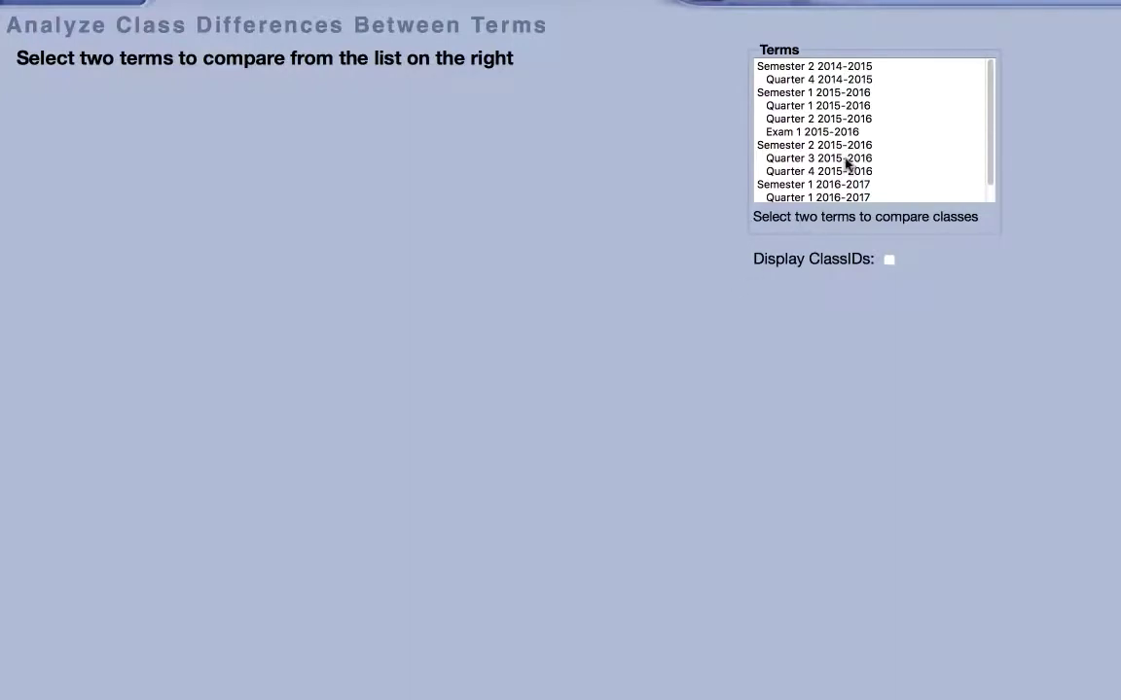
left_click_drag(846, 159, 846, 173)
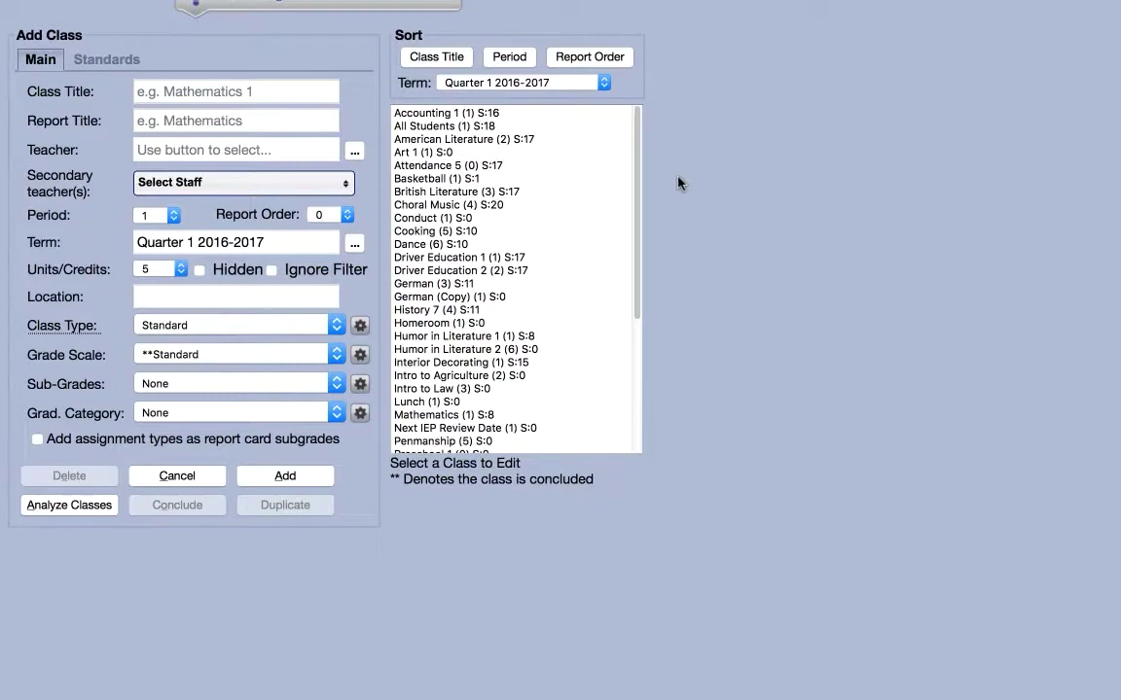
Duplicate Accounting 1 twice, creating Accounting 2 and Accounting 3
left_click(498, 114)
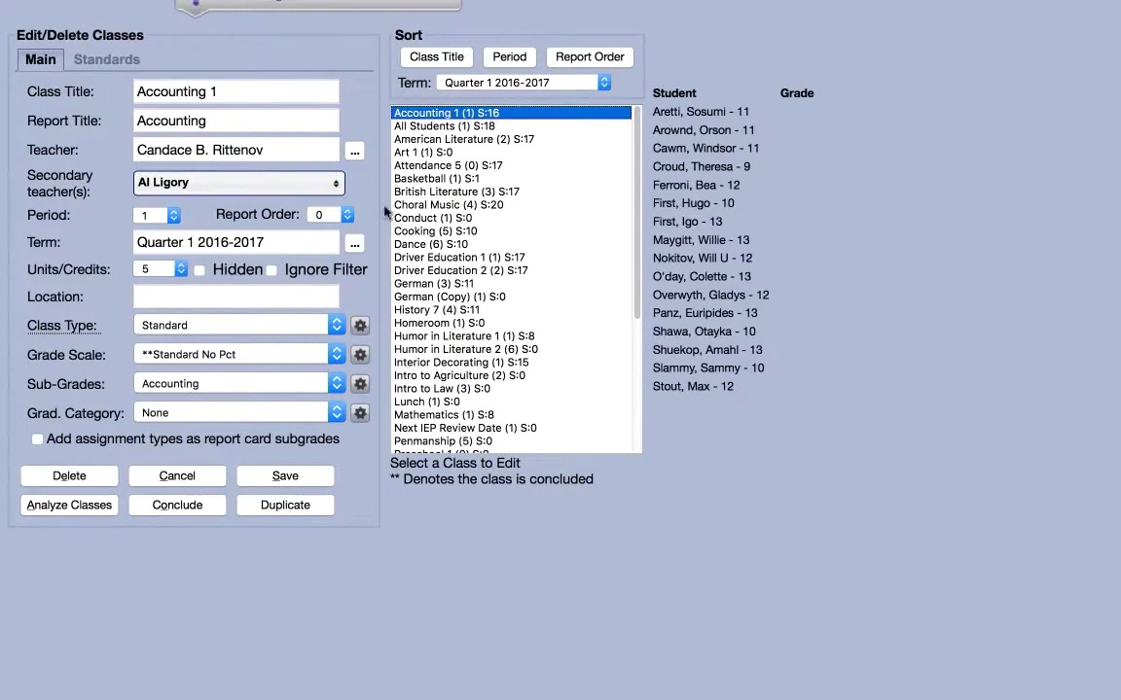
left_click(292, 506)
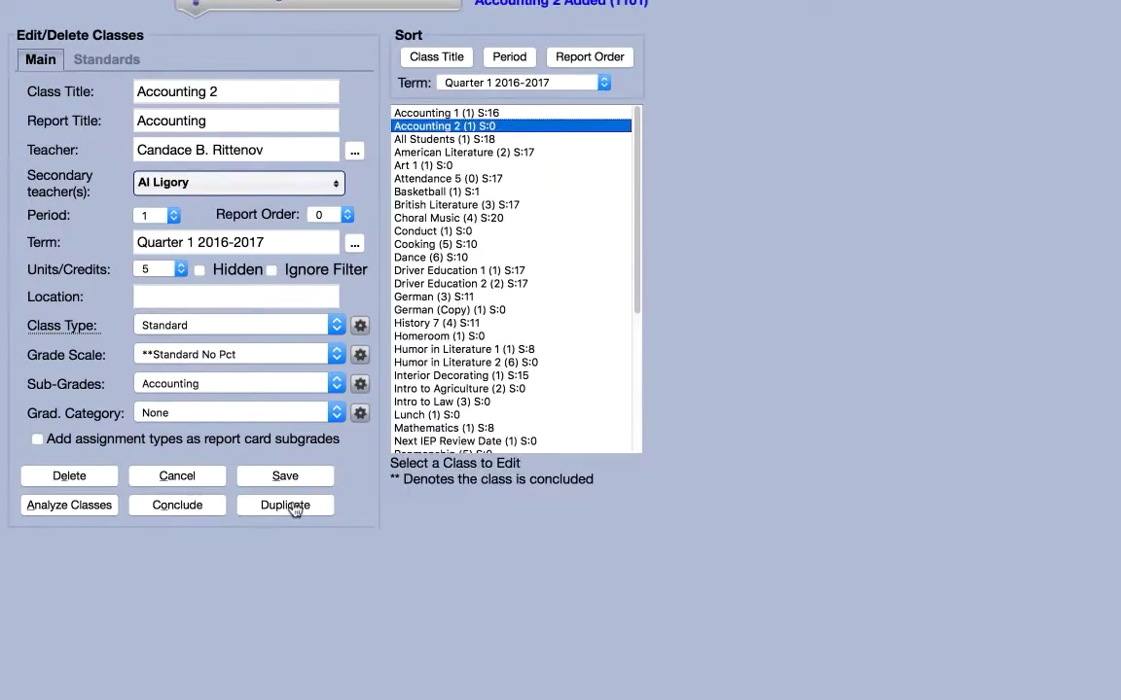
left_click(291, 506)
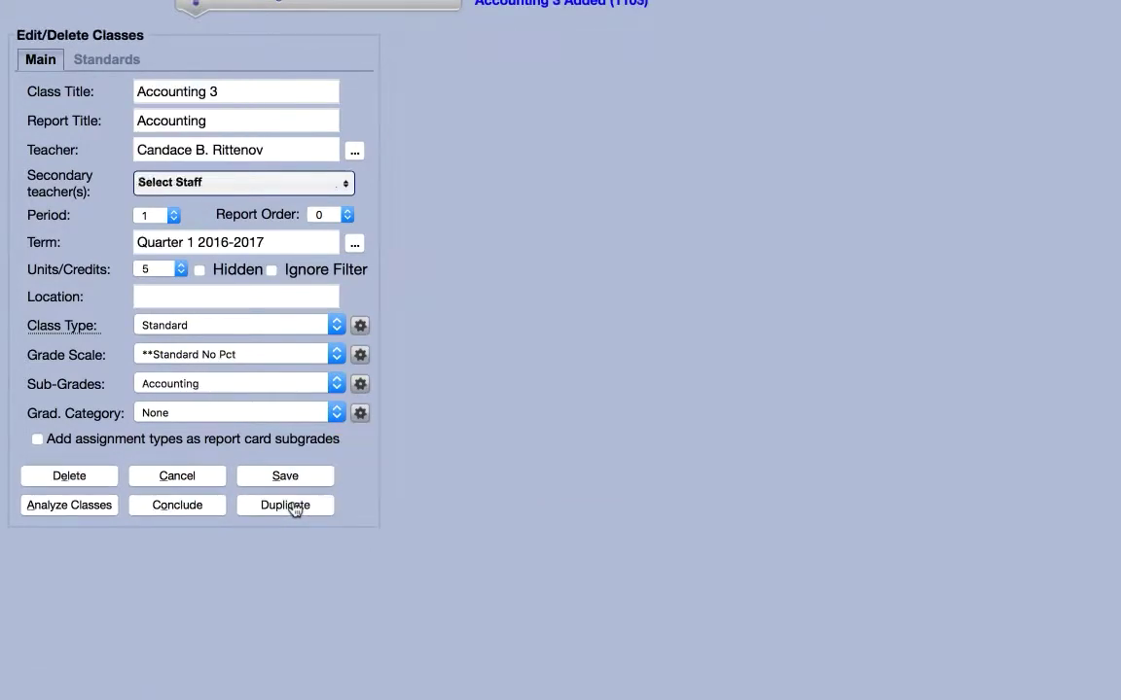